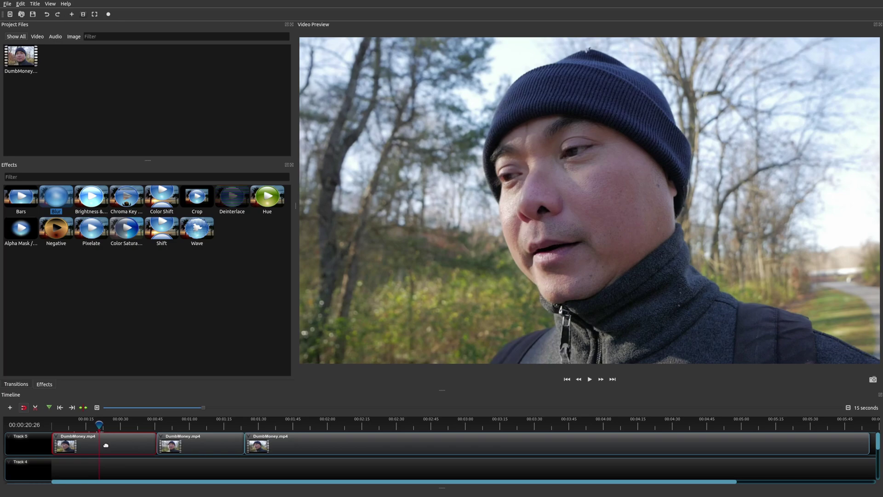
Open the Properties panel for the first DumbMoney.mp4 clip on Track 5
{"action": "right_click", "coordinate": [106, 445]}
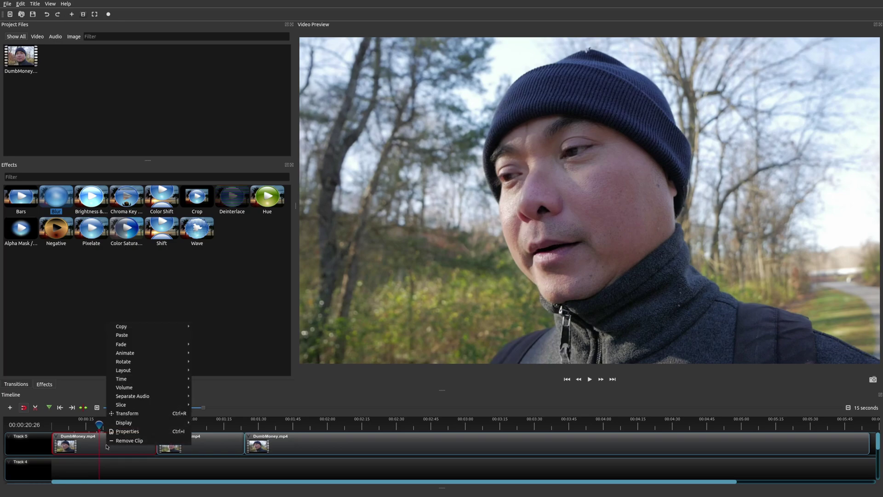
{"action": "left_click", "coordinate": [125, 431]}
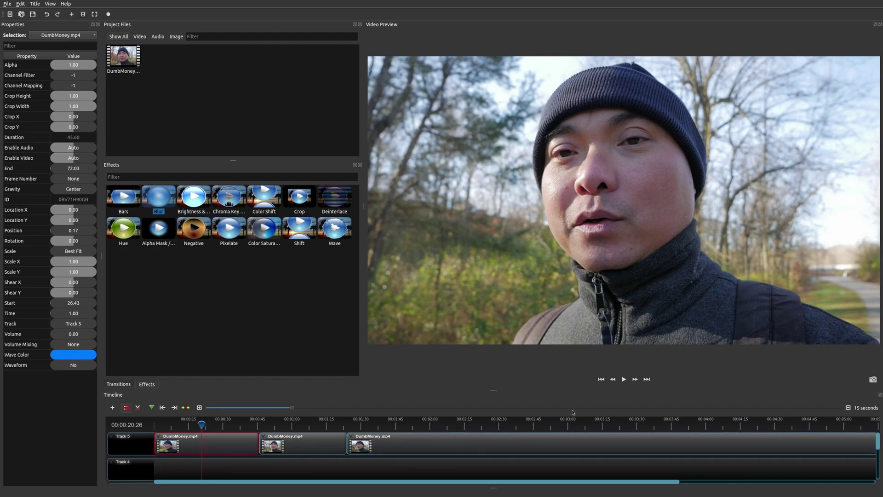
Return the playhead to the timeline start and park it near the first clip's beginning
{"action": "left_click", "coordinate": [604, 380]}
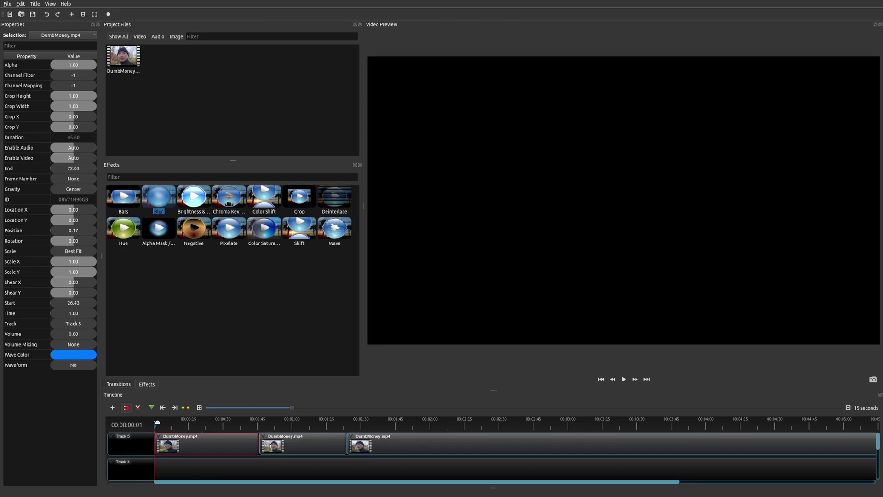
{"action": "left_click", "coordinate": [158, 422]}
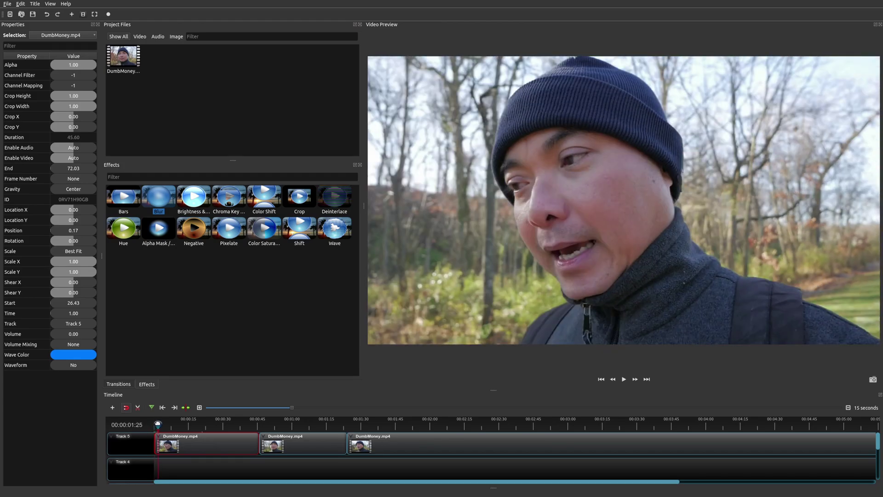
{"action": "left_click", "coordinate": [154, 422]}
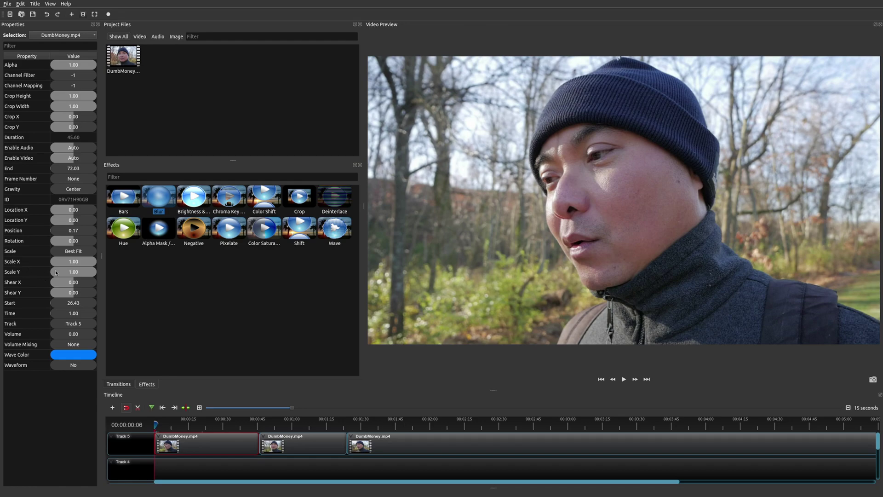
Set the first clip's Scale X and Scale Y to 0.50
{"action": "left_click_drag", "start_coordinate": [88, 263], "coordinate": [77, 273]}
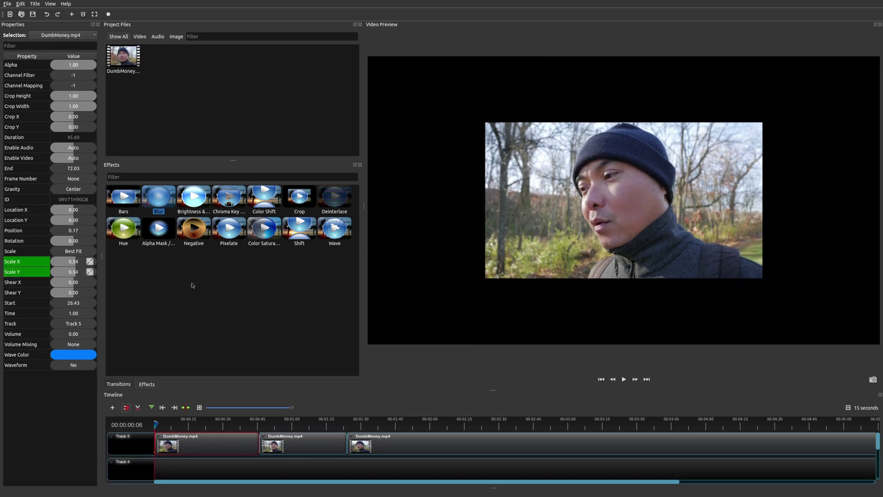
{"action": "double_click", "coordinate": [75, 262]}
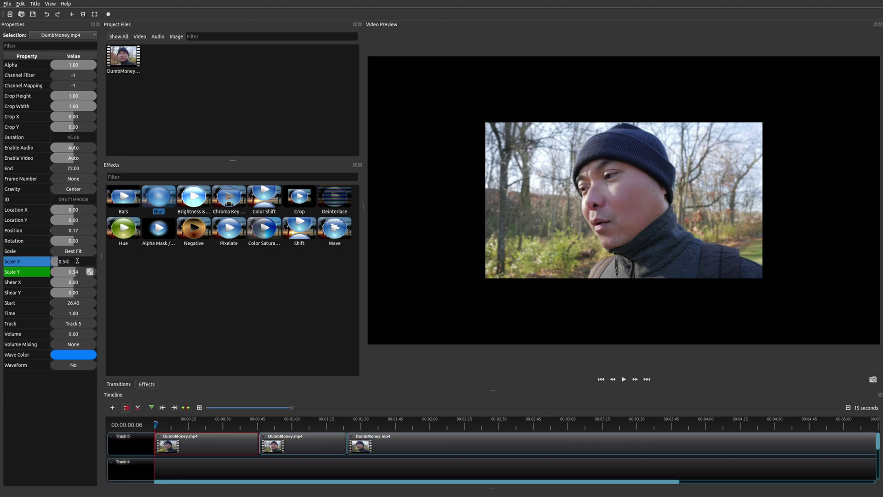
{"action": "key", "text": "BackSpace"}
{"action": "key", "text": "Return"}
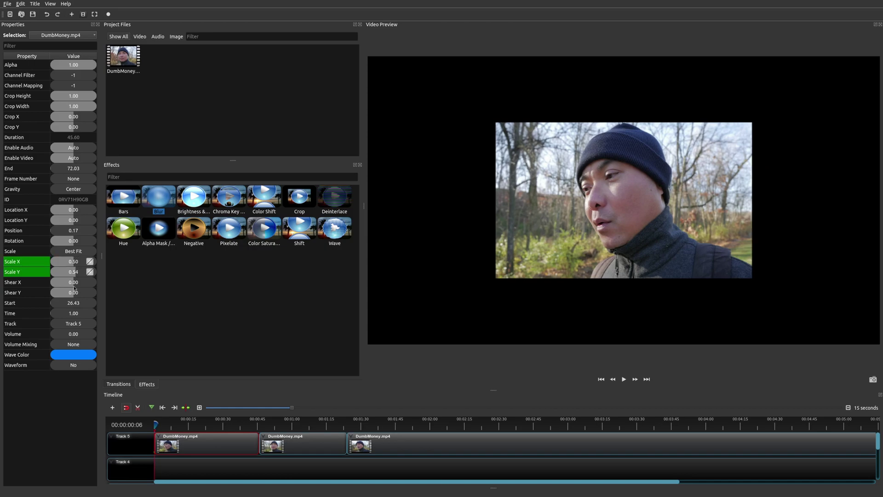
{"action": "double_click", "coordinate": [81, 271]}
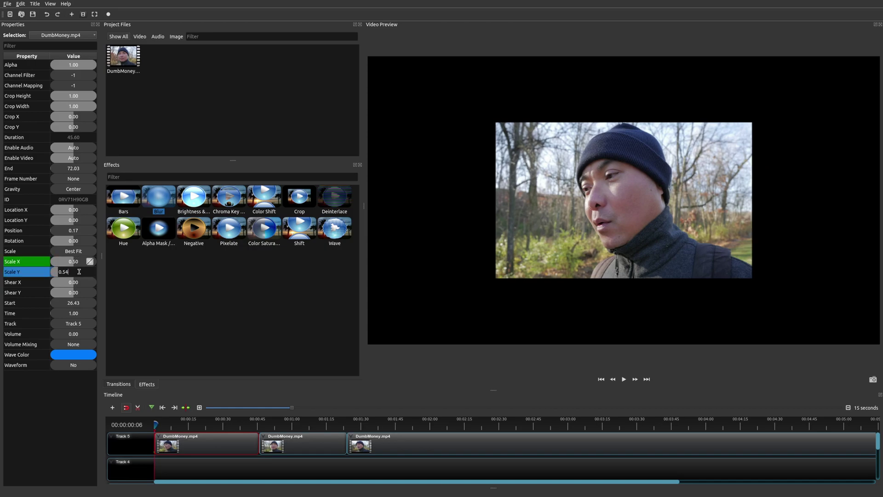
{"action": "type", "text": "0"}
{"action": "key", "text": "Return"}
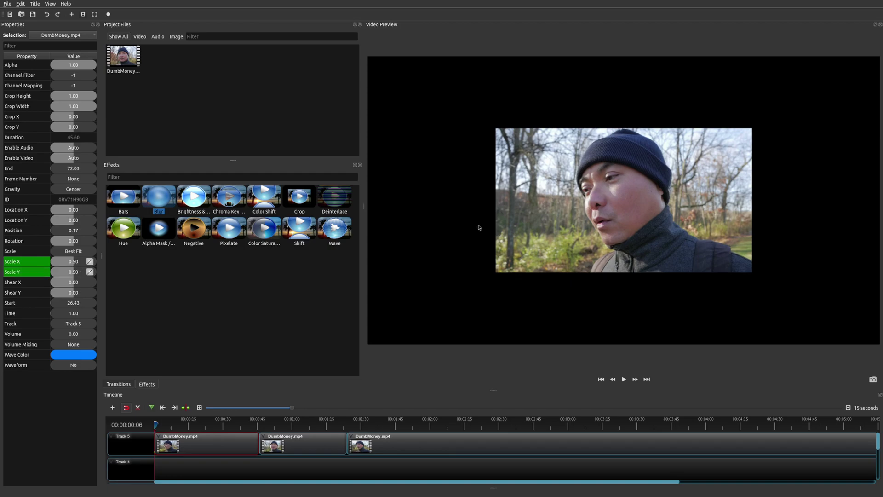
Reduce Scale X and Scale Y to 0.10 at the clip's start
{"action": "double_click", "coordinate": [78, 260]}
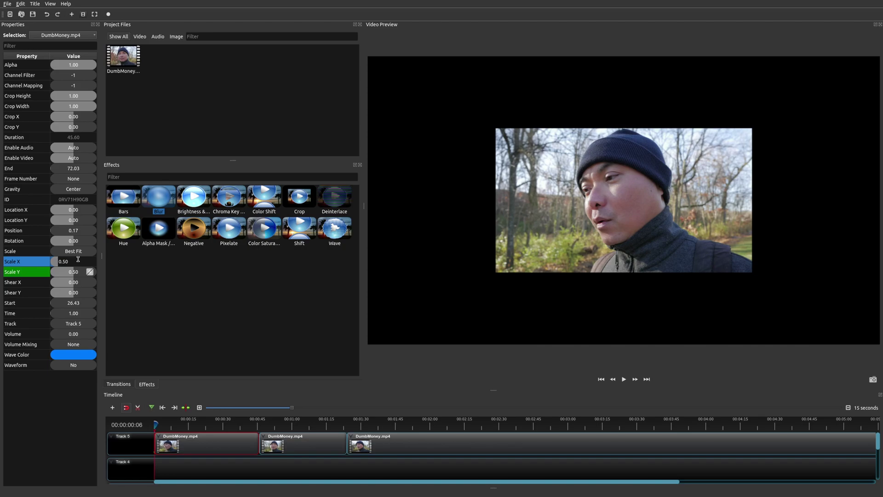
{"action": "key", "text": "BackSpace"}
{"action": "key", "text": "BackSpace"}
{"action": "type", "text": "1"}
{"action": "key", "text": "Return"}
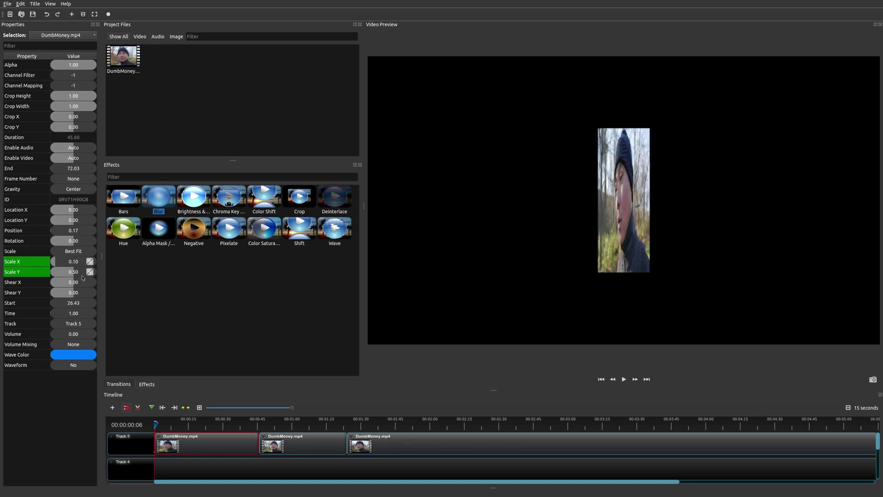
{"action": "double_click", "coordinate": [79, 272]}
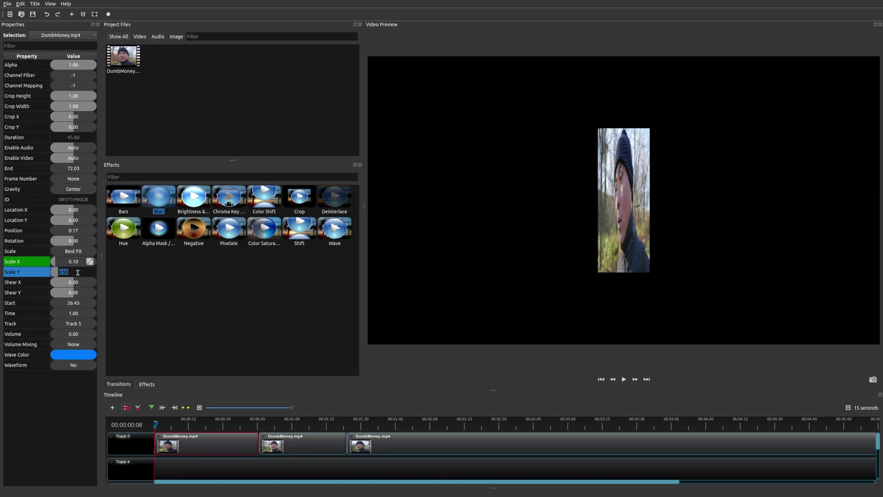
{"action": "key", "text": "BackSpace"}
{"action": "key", "text": "BackSpace"}
{"action": "key", "text": "BackSpace"}
{"action": "key", "text": "BackSpace"}
{"action": "type", "text": "0.10"}
{"action": "key", "text": "Return"}
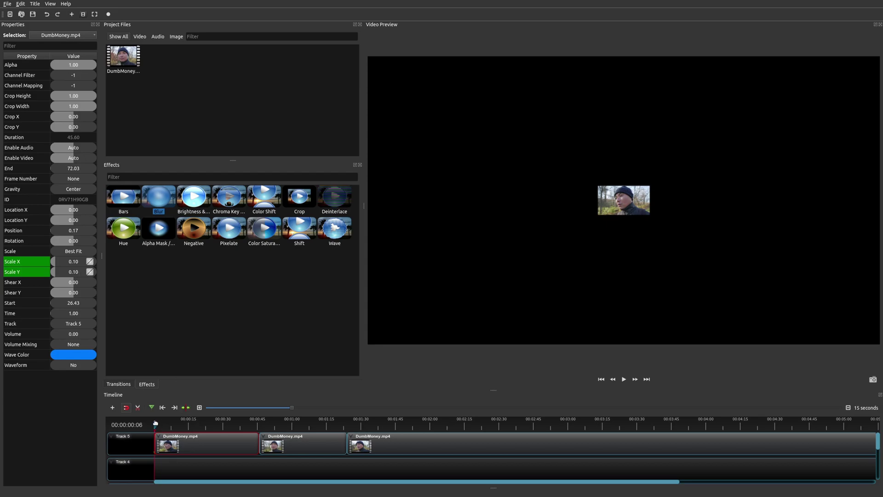
Pause at 00:00:02:28 and keyframe Scale X and Scale Y to 0.75
{"action": "left_click", "coordinate": [624, 380]}
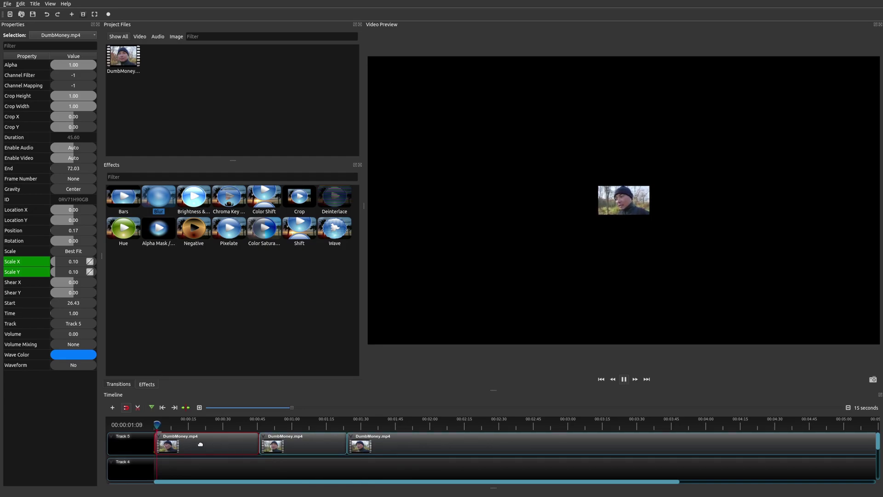
{"action": "key", "text": "space"}
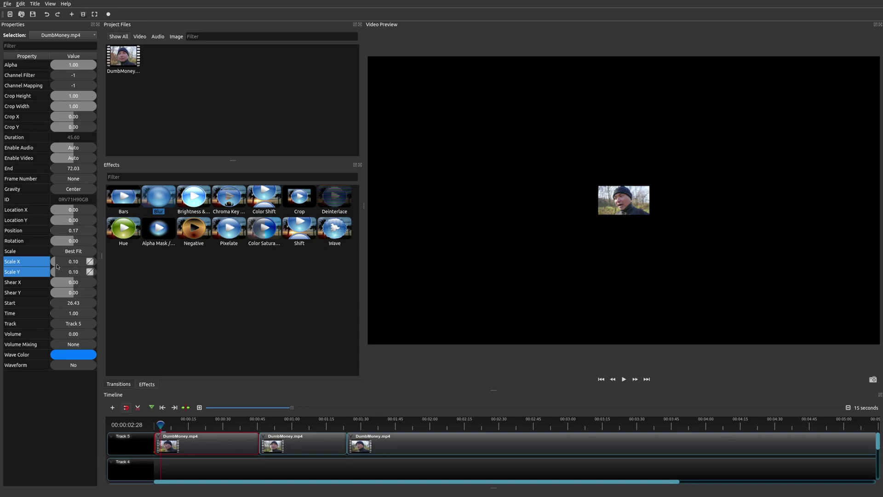
{"action": "left_click_drag", "start_coordinate": [56, 266], "coordinate": [65, 263]}
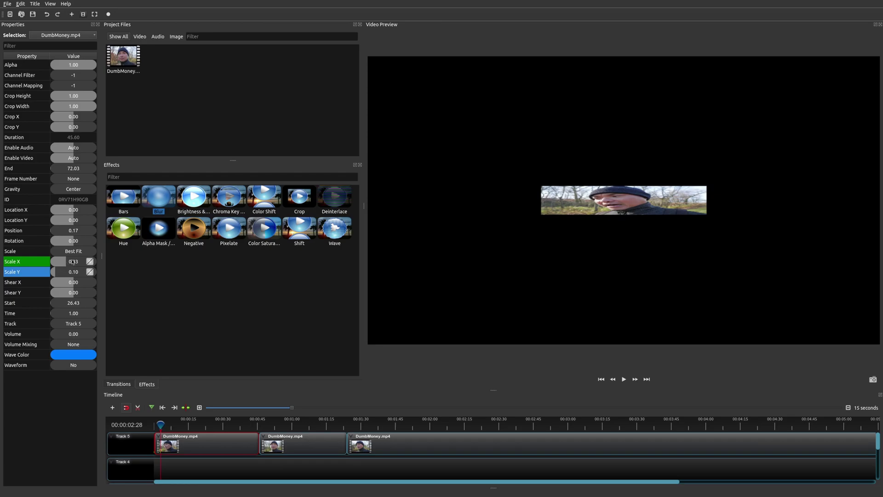
{"action": "double_click", "coordinate": [73, 261]}
{"action": "double_click", "coordinate": [72, 261]}
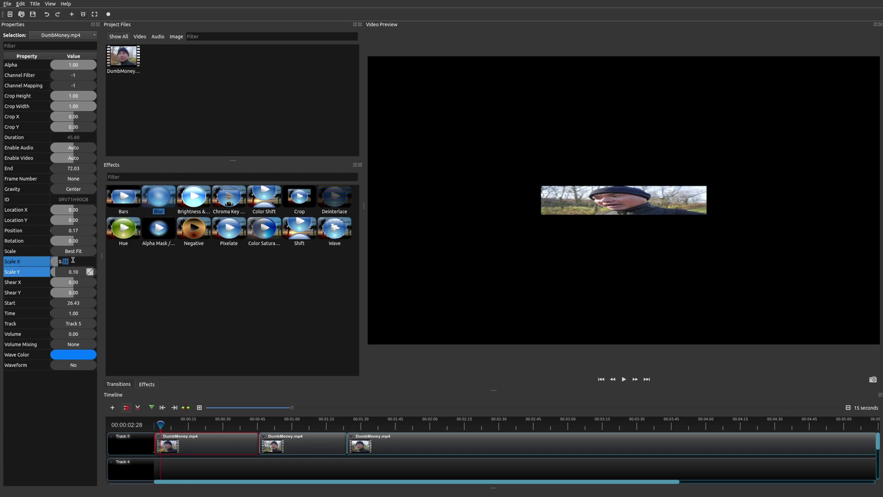
{"action": "type", "text": "75"}
{"action": "key", "text": "Return"}
{"action": "double_click", "coordinate": [75, 272]}
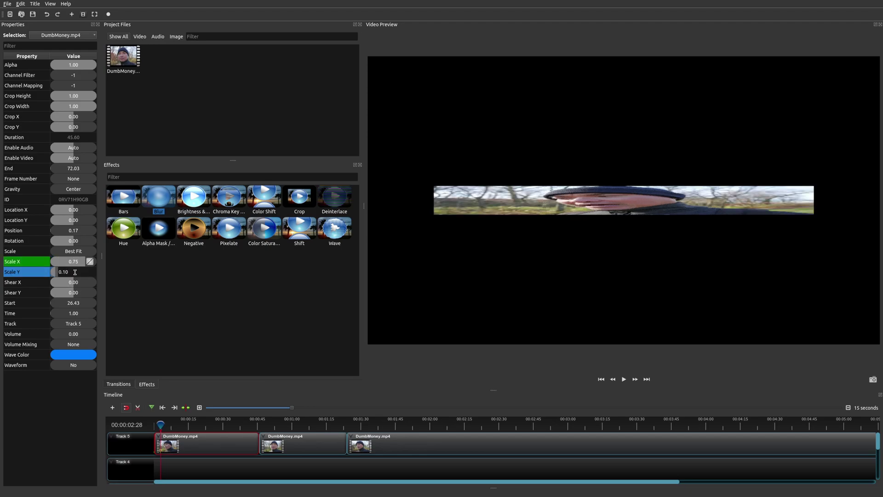
{"action": "type", "text": "75"}
{"action": "key", "text": "Return"}
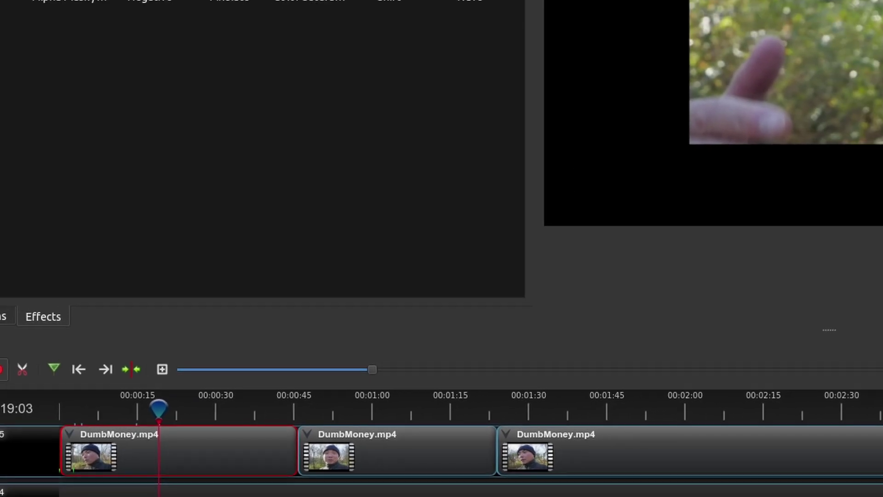
Pause at 00:00:07:22 and crop the clip: Crop Height 0.90, Crop Width 0.73, Crop X 0.04
{"action": "key", "text": "Home"}
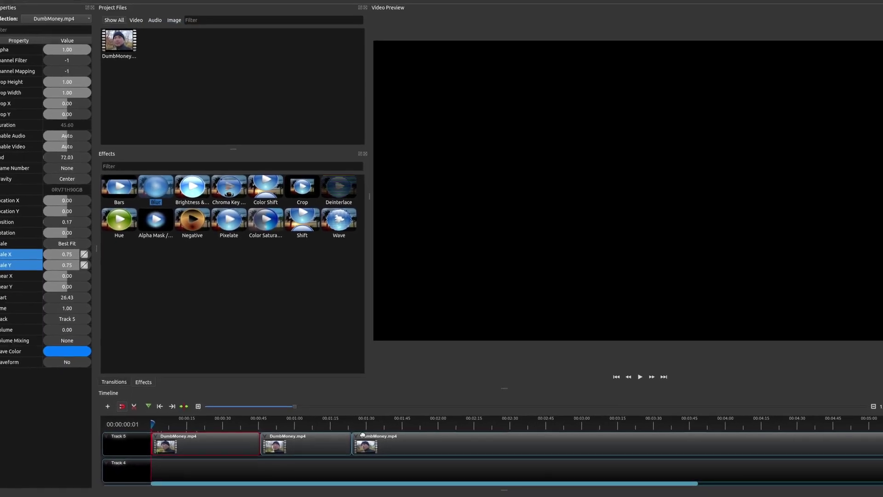
{"action": "left_click", "coordinate": [640, 377]}
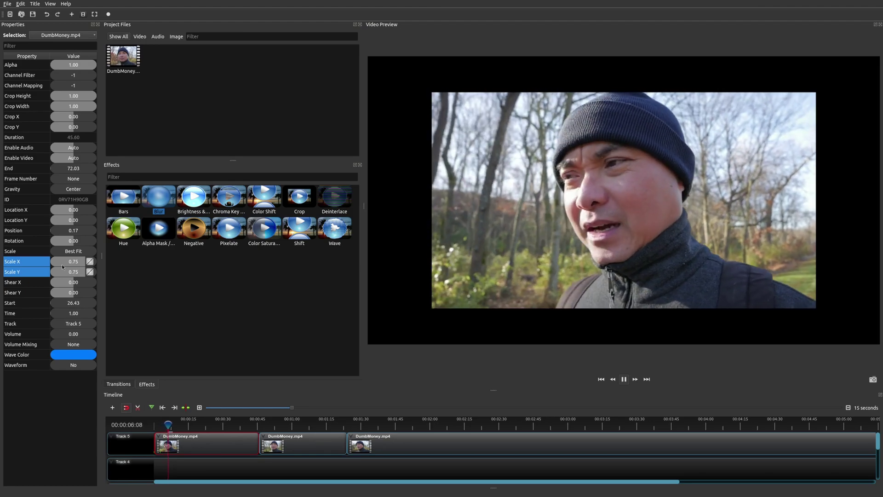
{"action": "key", "text": "space"}
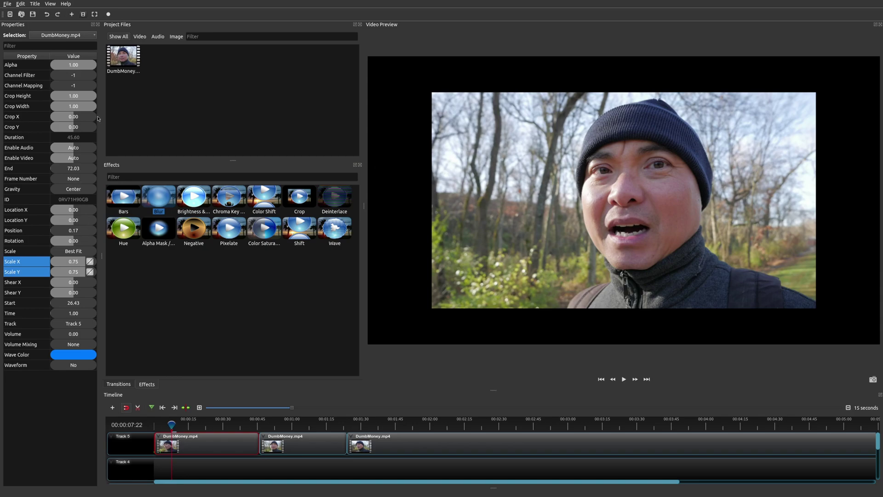
{"action": "left_click_drag", "start_coordinate": [81, 99], "coordinate": [75, 128]}
Adjust Crop Y and Crop Width, set Location X -0.26, Location Y -0.07, Rotation 24
{"action": "left_click", "coordinate": [75, 127]}
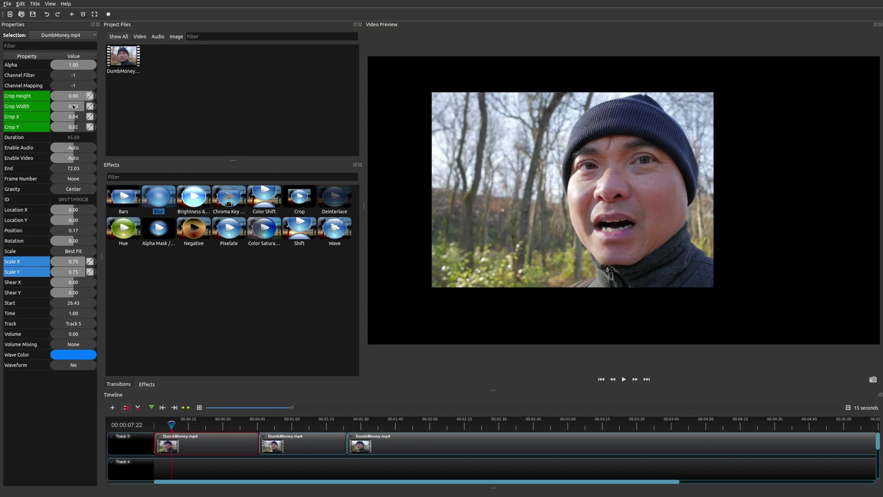
{"action": "left_click_drag", "start_coordinate": [73, 107], "coordinate": [85, 109]}
{"action": "left_click_drag", "start_coordinate": [72, 211], "coordinate": [75, 240]}
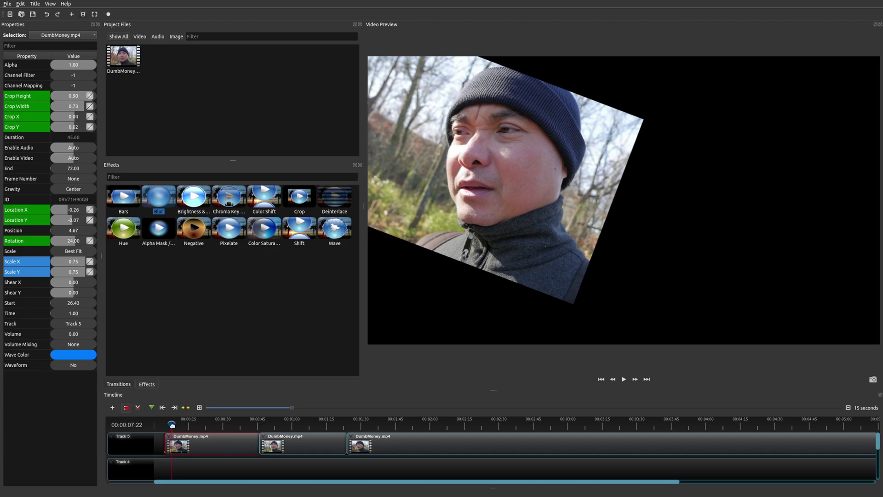
{"action": "left_click_drag", "start_coordinate": [171, 425], "coordinate": [148, 423]}
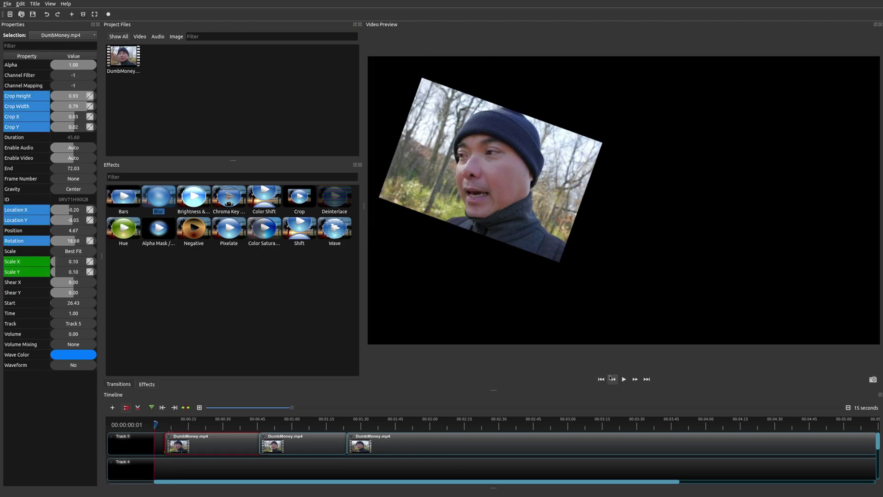
Move the first Track 5 clip to the start of the timeline
{"action": "left_click", "coordinate": [612, 379]}
{"action": "left_click", "coordinate": [623, 378]}
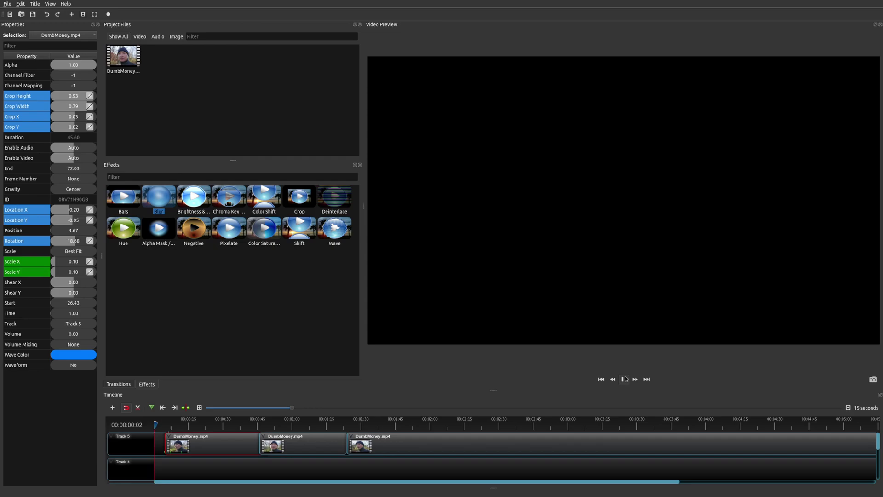
{"action": "left_click", "coordinate": [624, 378]}
{"action": "left_click_drag", "start_coordinate": [184, 442], "coordinate": [174, 443]}
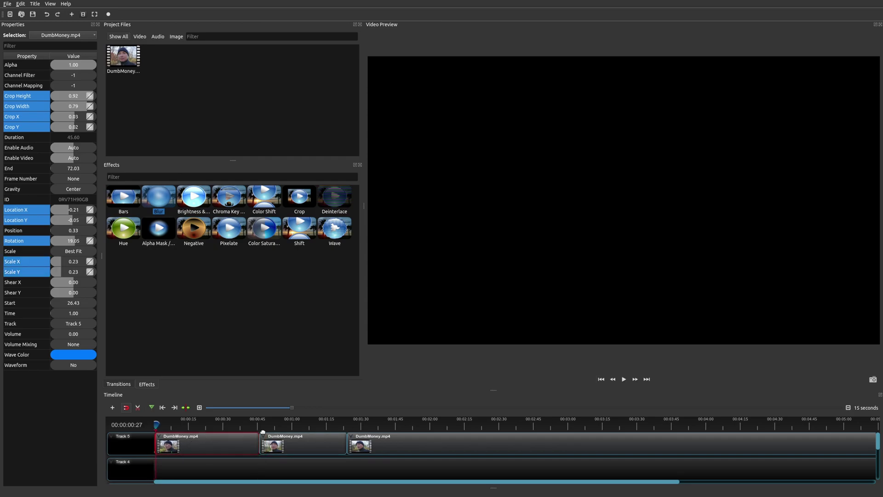
Play back the tilted, cropped animation and scrub back to about 00:00:03:10
{"action": "left_click", "coordinate": [624, 378]}
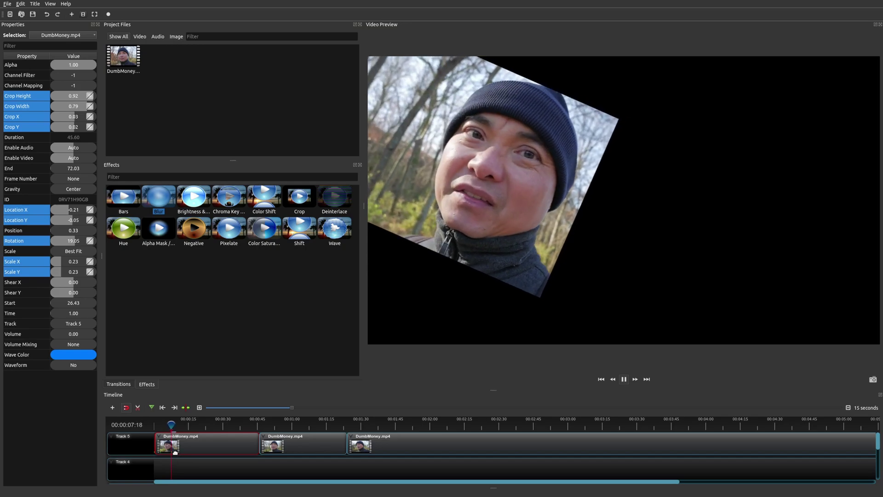
{"action": "key", "text": "space"}
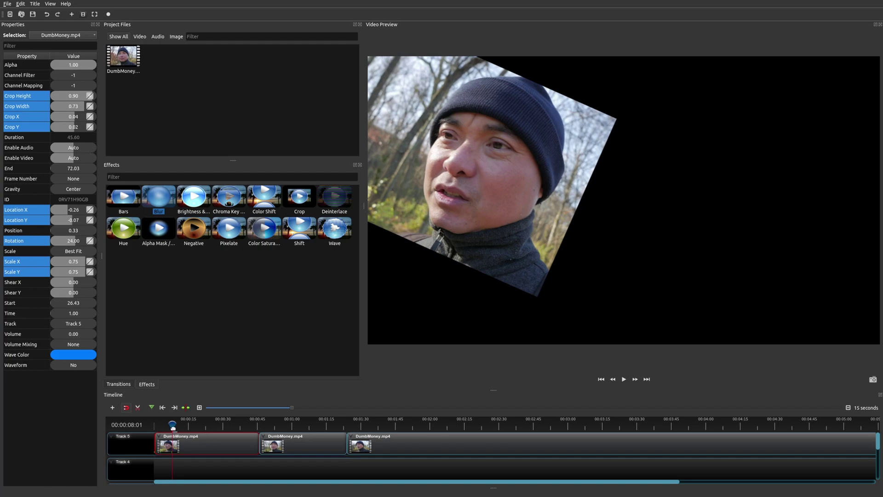
{"action": "left_click_drag", "start_coordinate": [170, 424], "coordinate": [171, 426]}
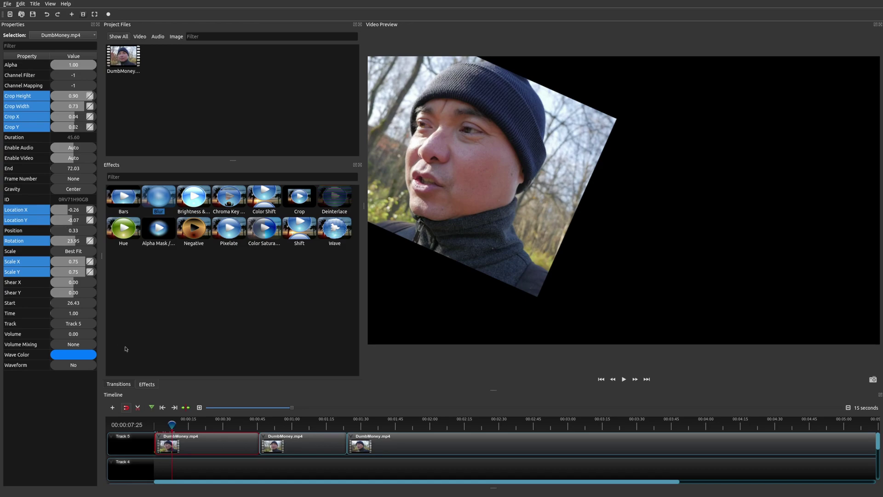
{"action": "left_click_drag", "start_coordinate": [171, 426], "coordinate": [159, 425]}
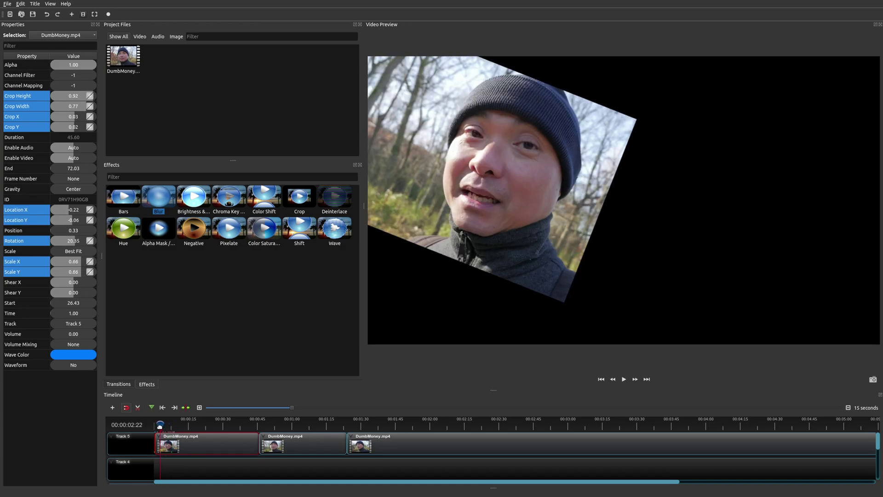
{"action": "left_click", "coordinate": [621, 380]}
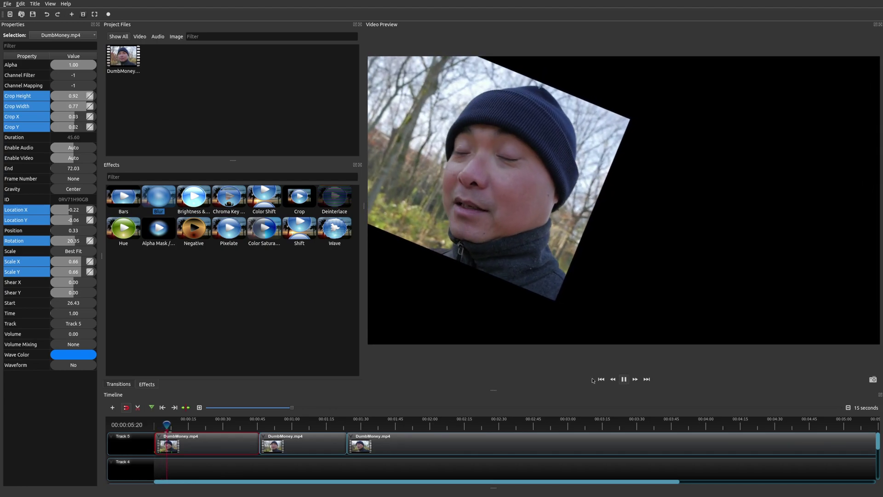
{"action": "key", "text": "space"}
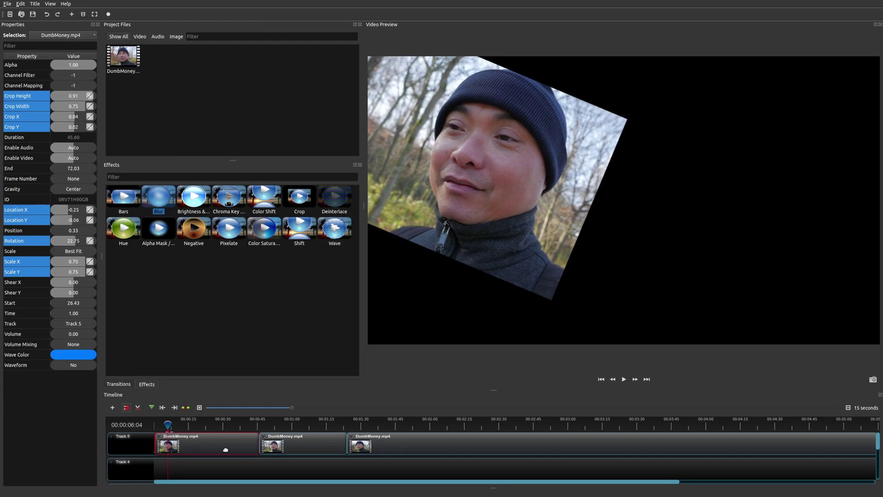
{"action": "left_click_drag", "start_coordinate": [168, 424], "coordinate": [161, 424]}
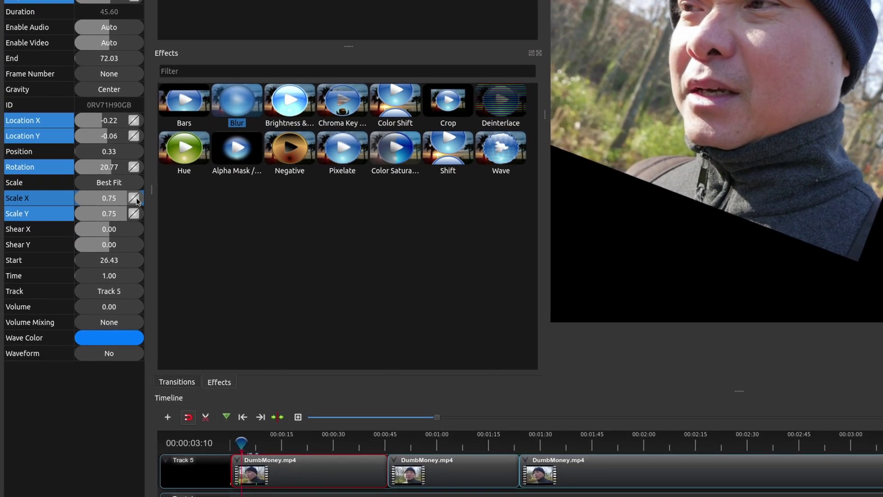
Browse the Scale X keyframe interpolation options without changing them
{"action": "right_click", "coordinate": [133, 203]}
{"action": "mouse_move", "coordinate": [173, 208]}
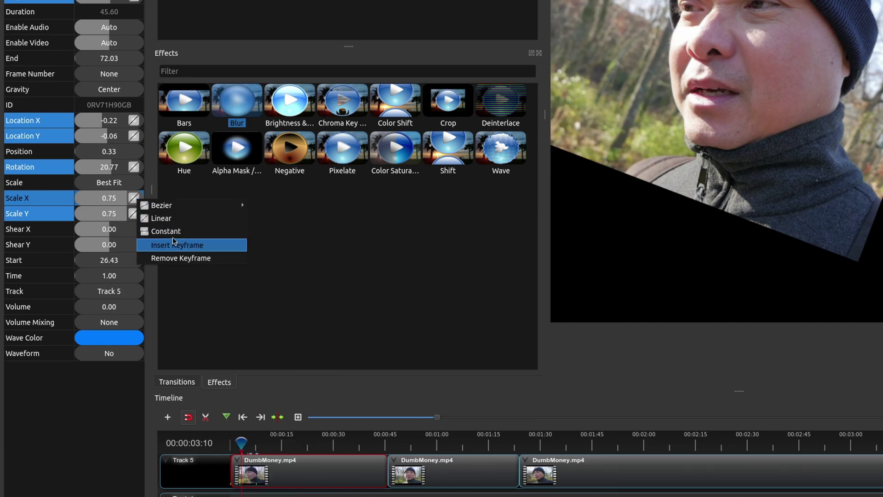
{"action": "mouse_move", "coordinate": [138, 205]}
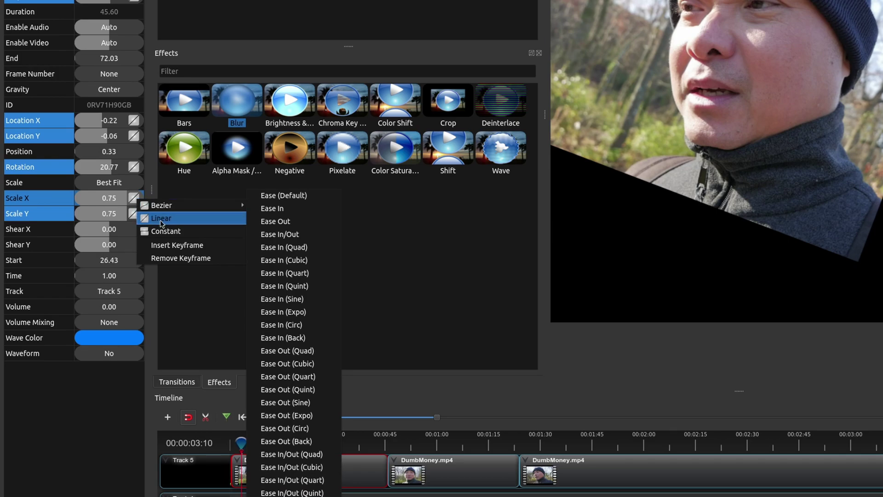
{"action": "left_click", "coordinate": [134, 199]}
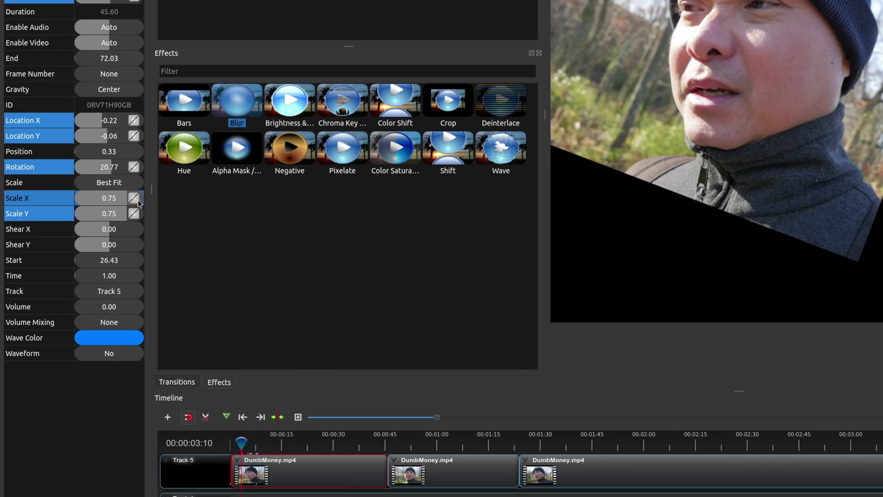
{"action": "right_click", "coordinate": [135, 199]}
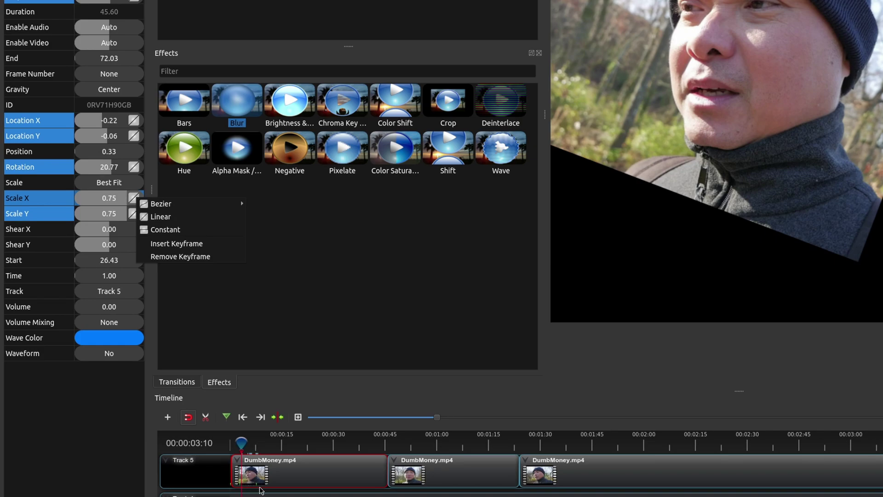
{"action": "left_click", "coordinate": [243, 445]}
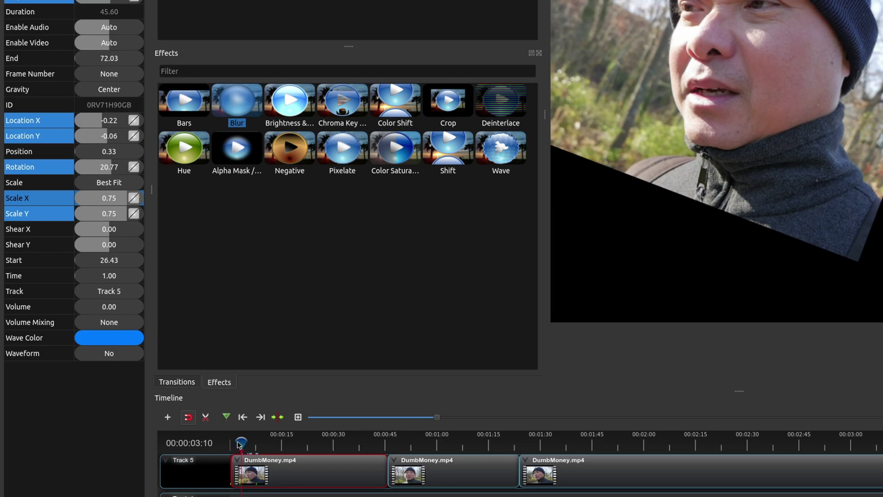
{"action": "left_click_drag", "start_coordinate": [238, 443], "coordinate": [240, 444]}
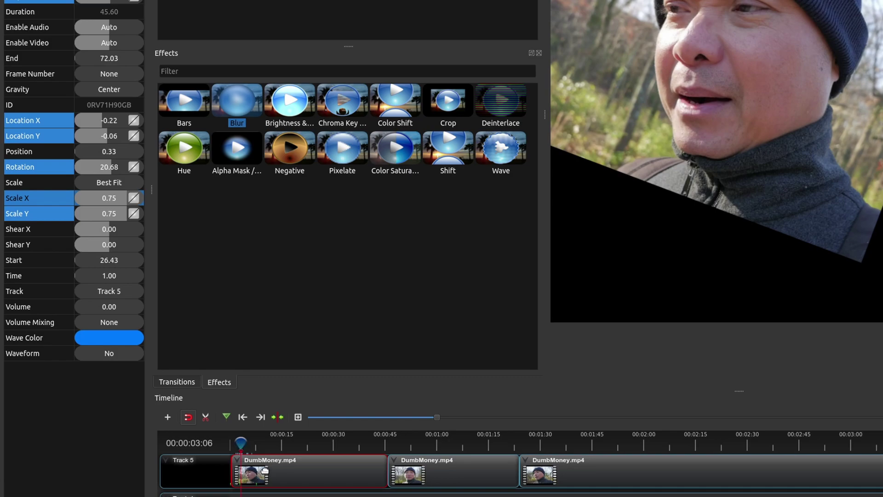
Give the Scale X keyframe Bezier Ease In easing and play the clip
{"action": "right_click", "coordinate": [136, 198]}
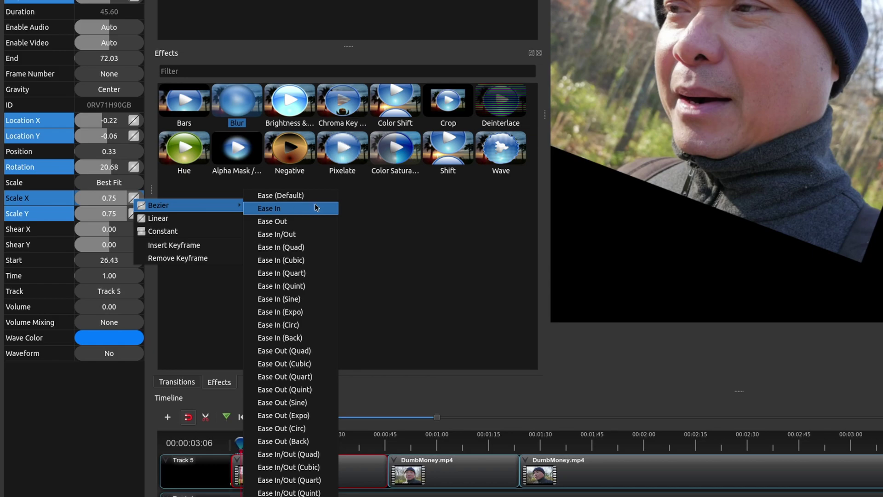
{"action": "left_click", "coordinate": [318, 235]}
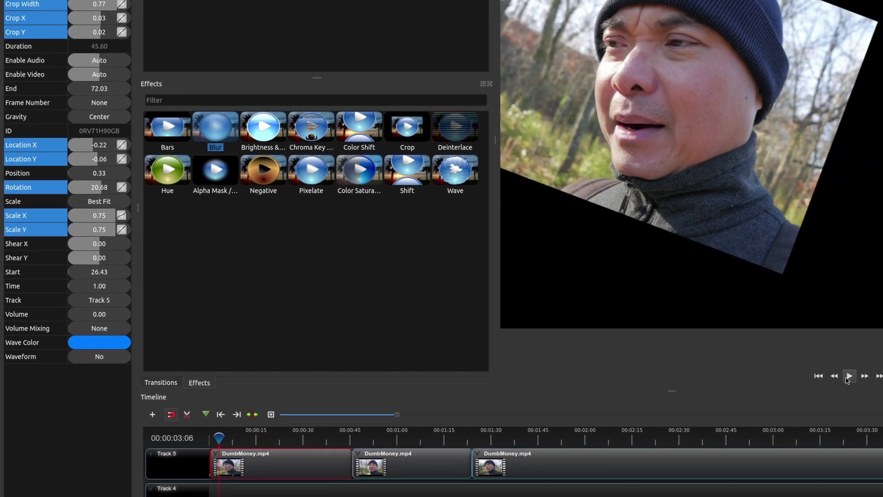
{"action": "left_click", "coordinate": [849, 377]}
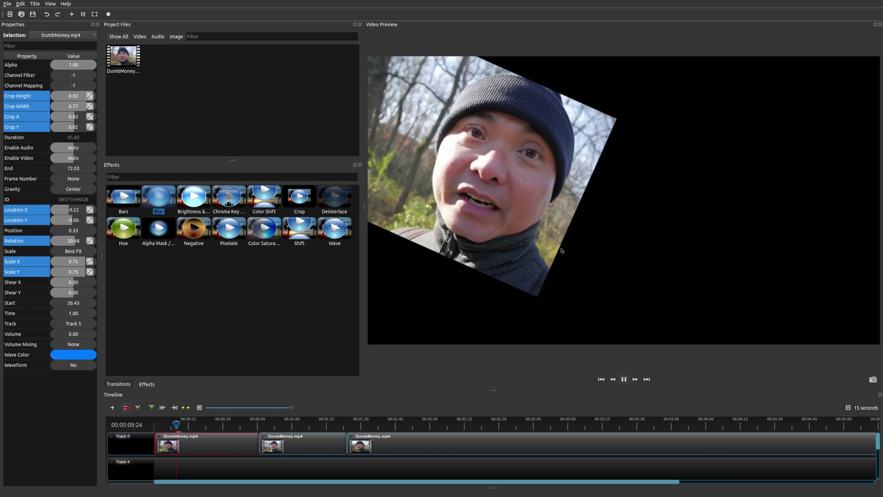
At about 00:00:07:07, keyframe Location X to 0.01, shifting the clip toward centre
{"action": "key", "text": "space"}
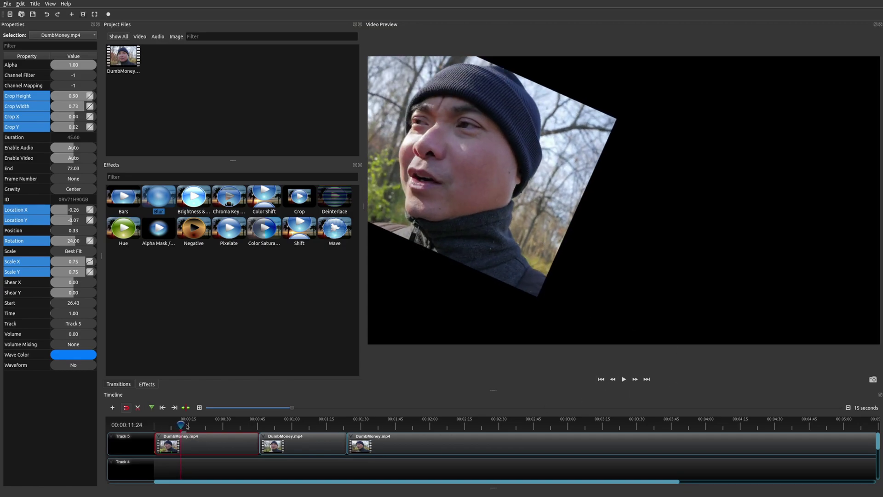
{"action": "left_click_drag", "start_coordinate": [181, 424], "coordinate": [171, 425]}
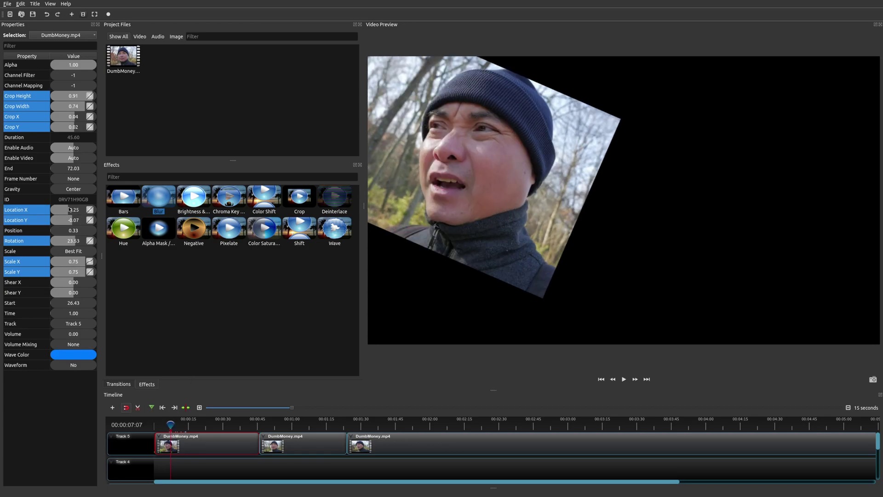
{"action": "left_click_drag", "start_coordinate": [69, 211], "coordinate": [76, 219]}
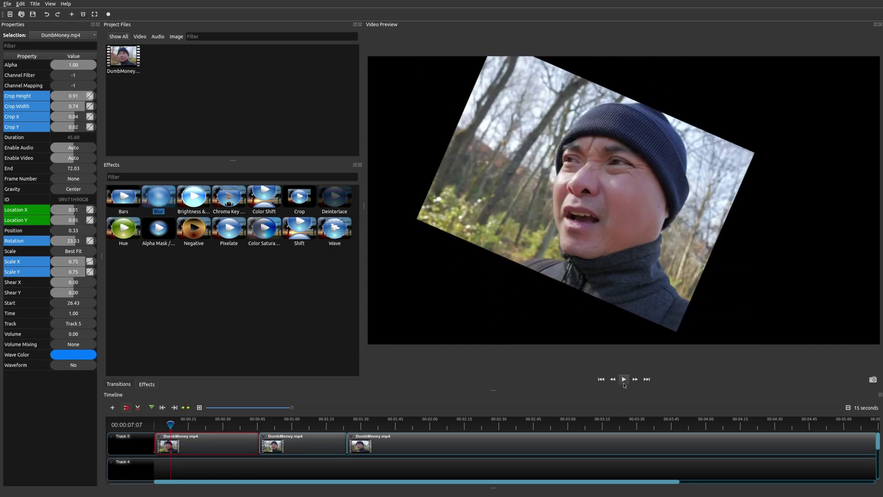
Replay the animation from the start and scrub back to 00:00:02:27
{"action": "left_click", "coordinate": [601, 380]}
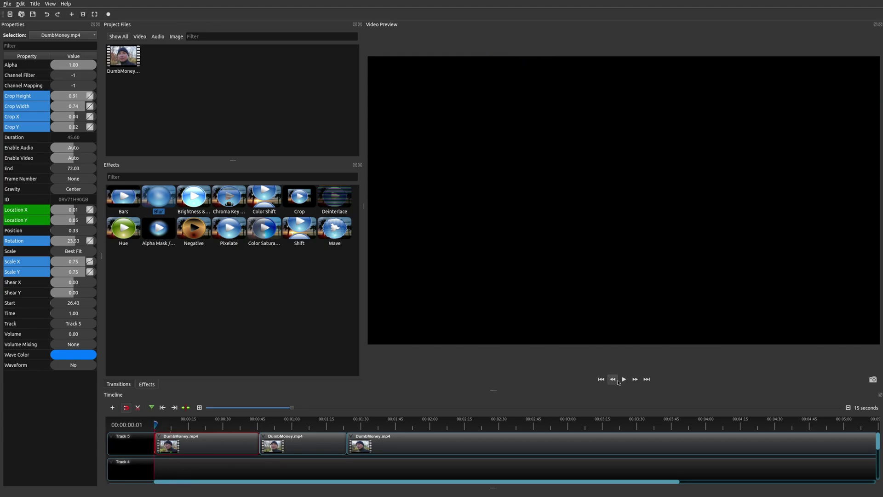
{"action": "left_click", "coordinate": [624, 382]}
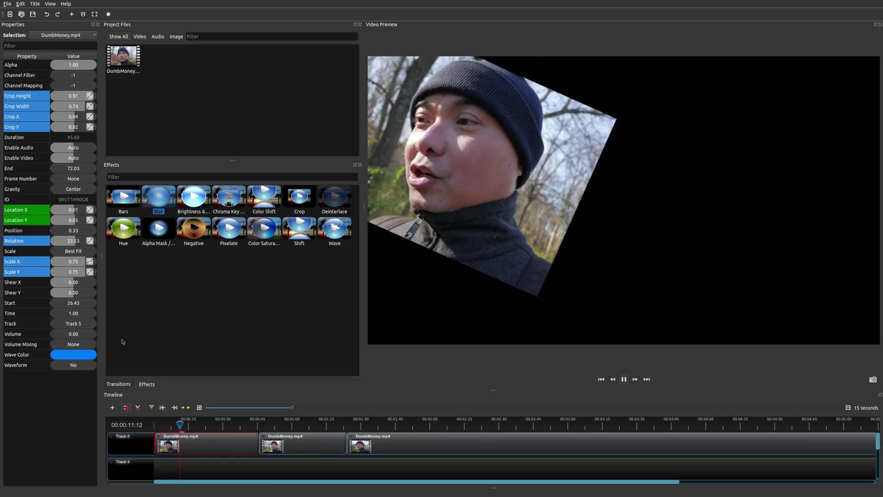
{"action": "key", "text": "space"}
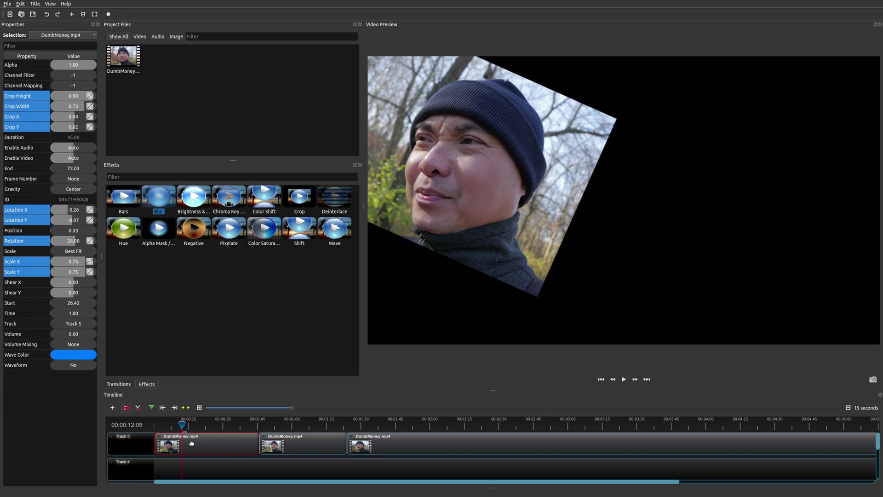
{"action": "left_click_drag", "start_coordinate": [182, 425], "coordinate": [160, 426]}
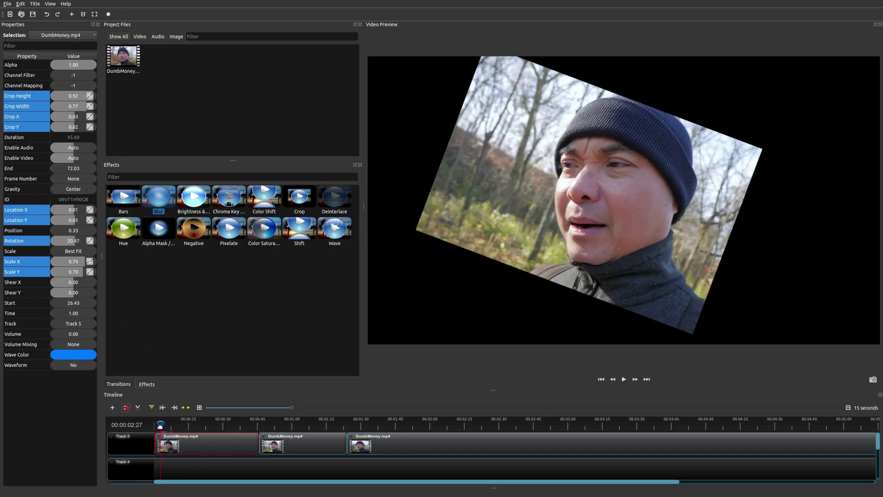
Insert a Scale X keyframe at this point and play the clip to review it
{"action": "right_click", "coordinate": [90, 261]}
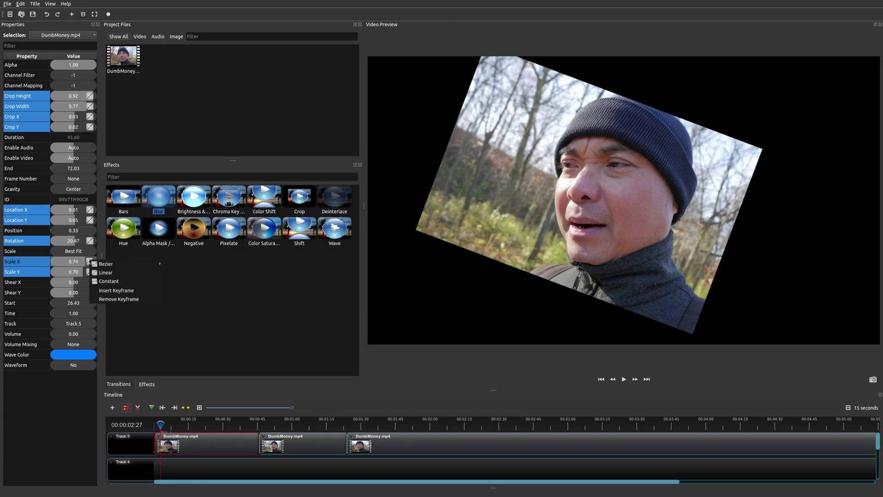
{"action": "left_click", "coordinate": [117, 284]}
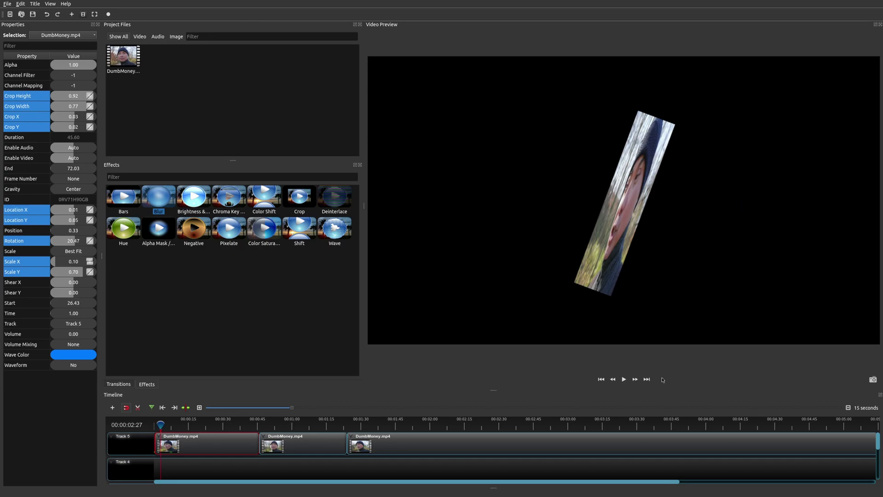
{"action": "left_click", "coordinate": [624, 379]}
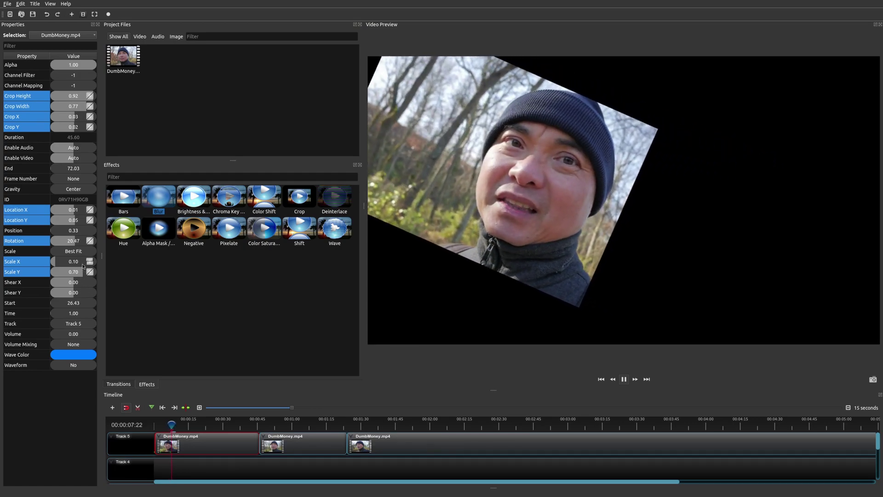
{"action": "key", "text": "space"}
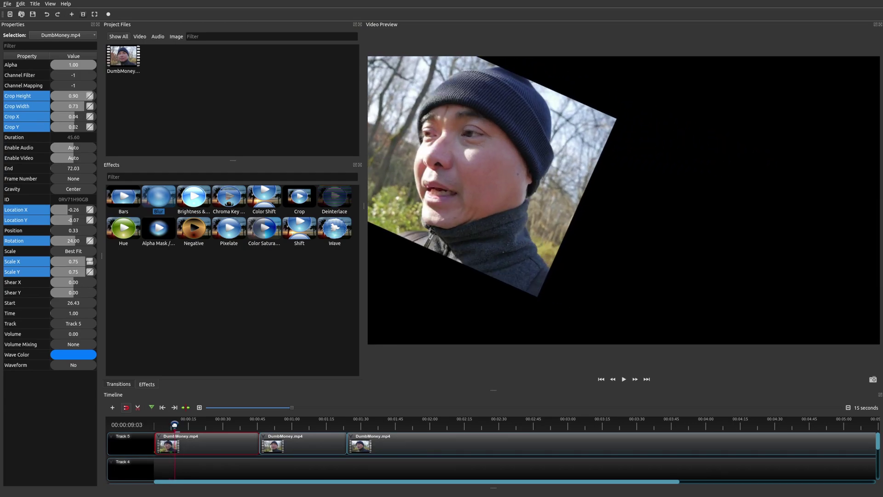
Scrub to 00:00:03:01 and set the Scale X keyframe to Linear interpolation
{"action": "left_click", "coordinate": [169, 424]}
{"action": "left_click_drag", "start_coordinate": [169, 425], "coordinate": [161, 425]}
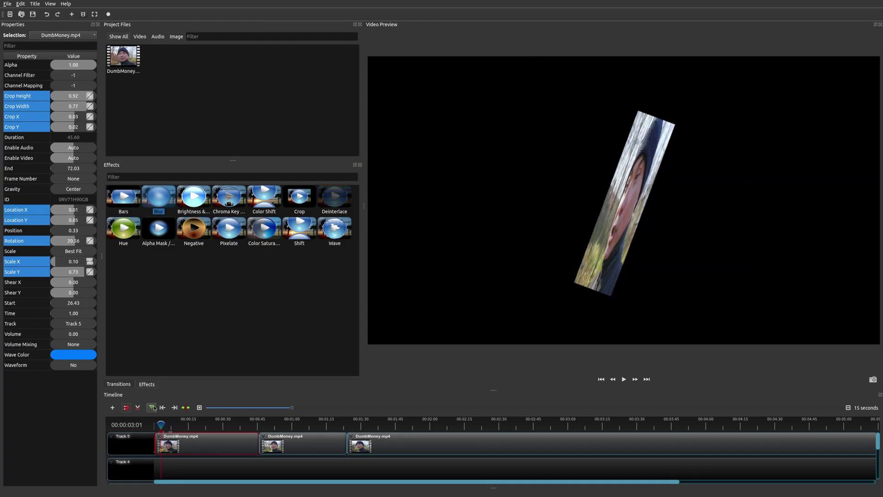
{"action": "right_click", "coordinate": [92, 263]}
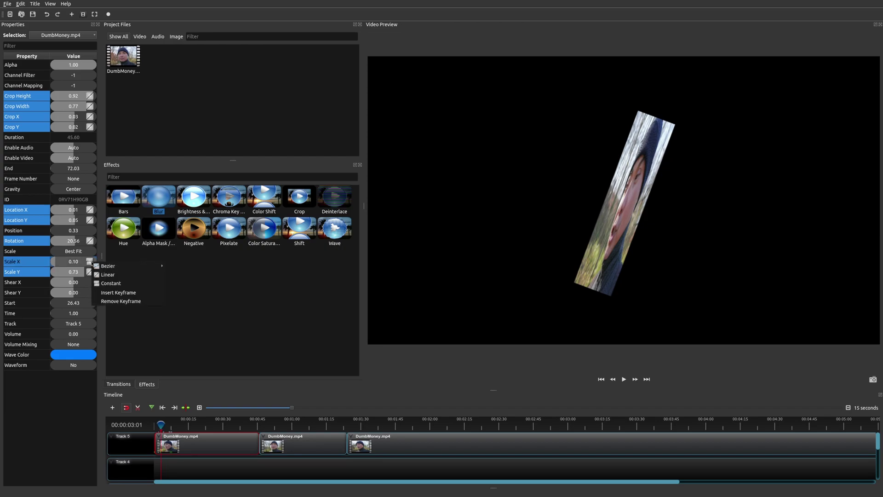
{"action": "left_click", "coordinate": [124, 275]}
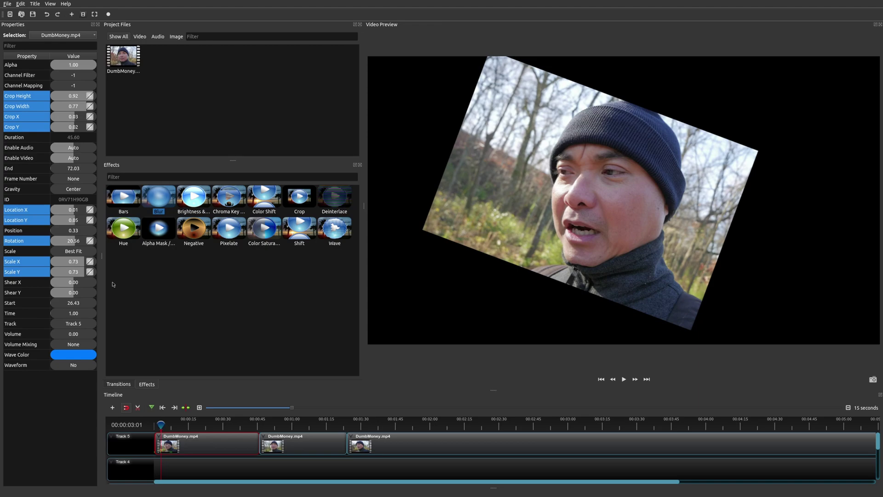
Delete both Scale X keyframes on the first clip and fix Scale X at 1.00
{"action": "right_click", "coordinate": [90, 263]}
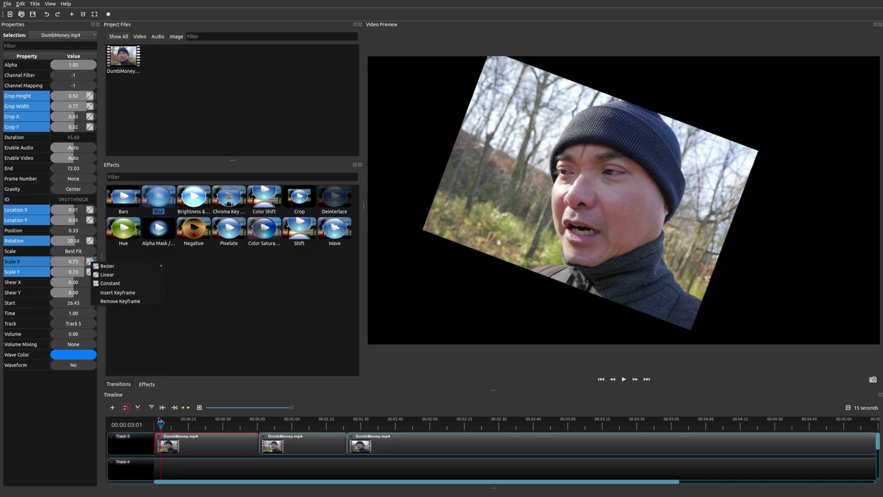
{"action": "left_click", "coordinate": [109, 302]}
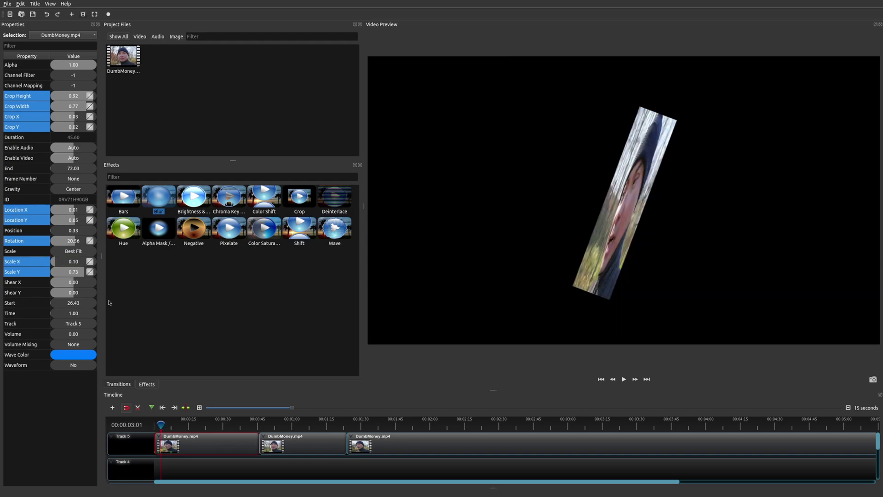
{"action": "right_click", "coordinate": [90, 262]}
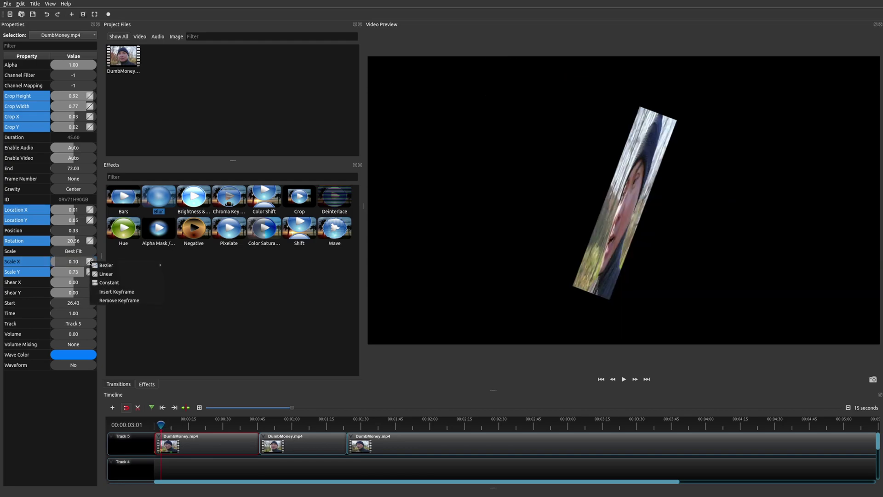
{"action": "left_click", "coordinate": [119, 303]}
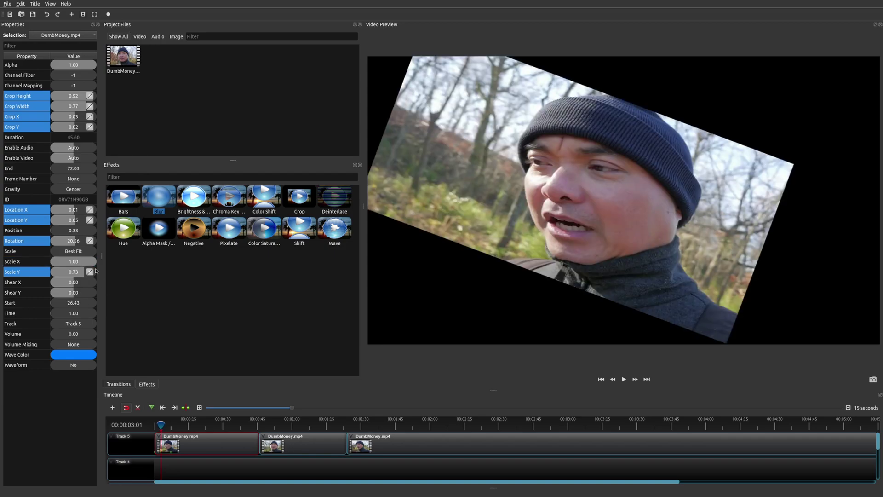
{"action": "double_click", "coordinate": [78, 261]}
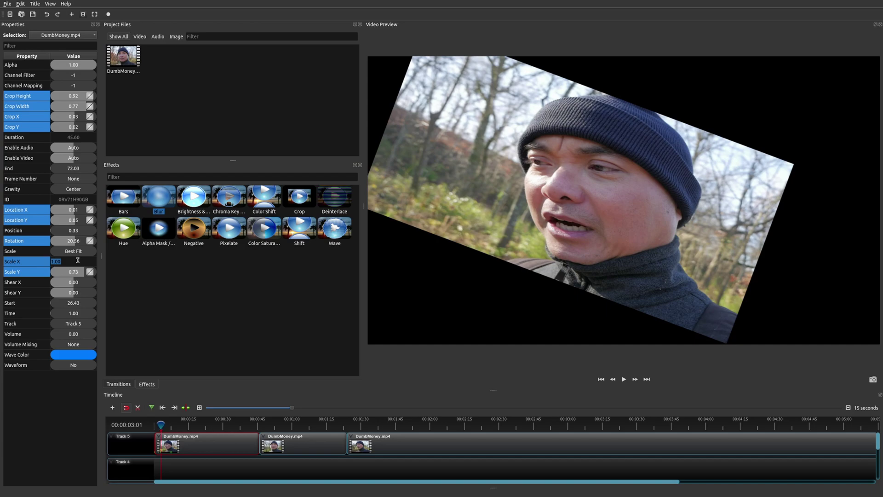
{"action": "left_click", "coordinate": [81, 273]}
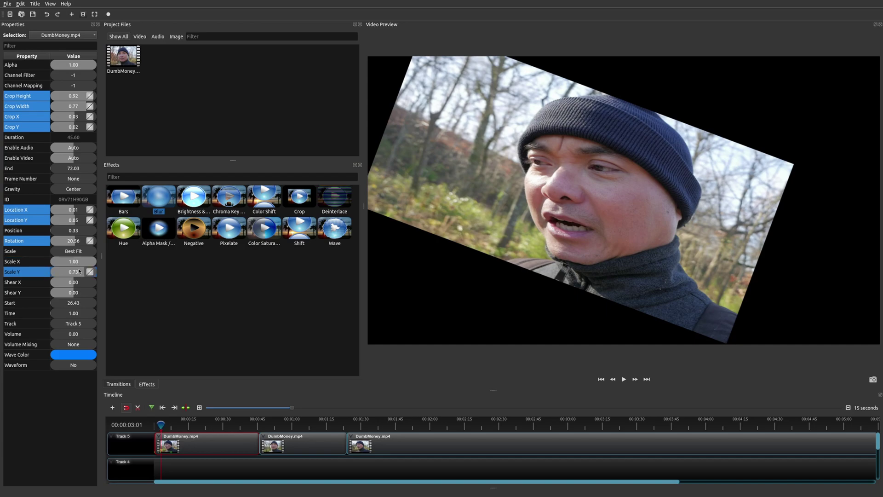
{"action": "left_click_drag", "start_coordinate": [161, 425], "coordinate": [154, 424]}
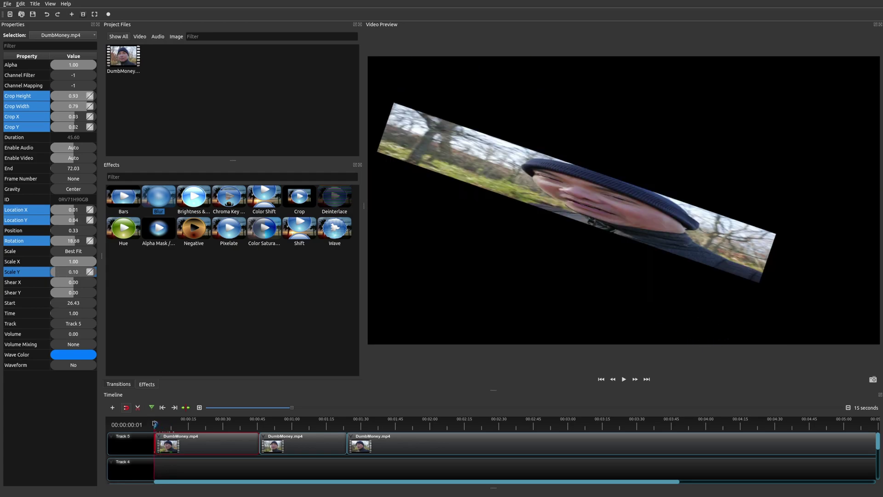
{"action": "left_click", "coordinate": [624, 379]}
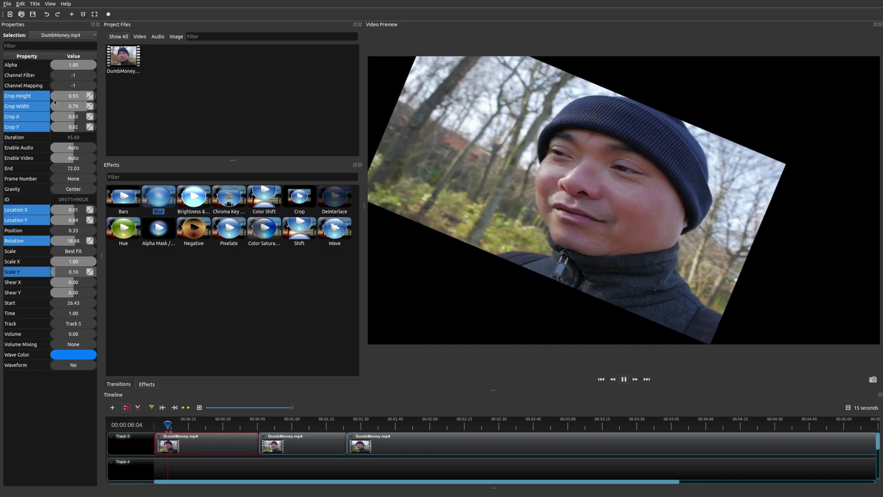
{"action": "key", "text": "space"}
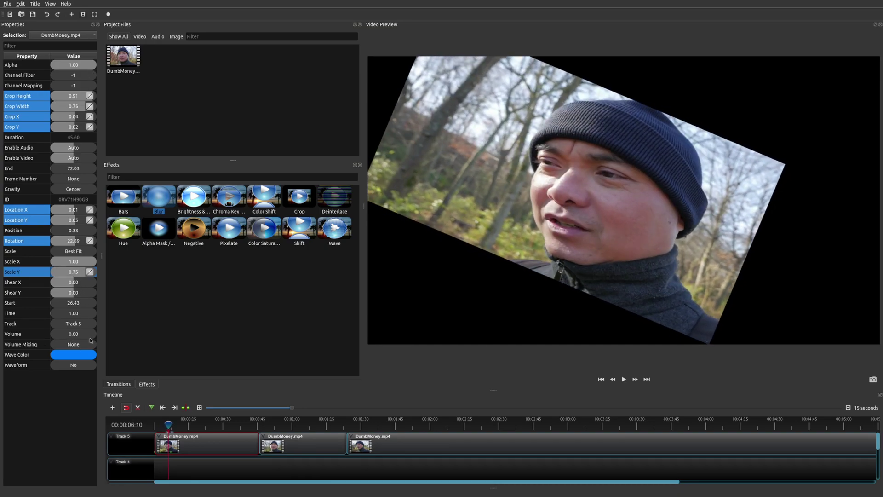
{"action": "left_click", "coordinate": [162, 424]}
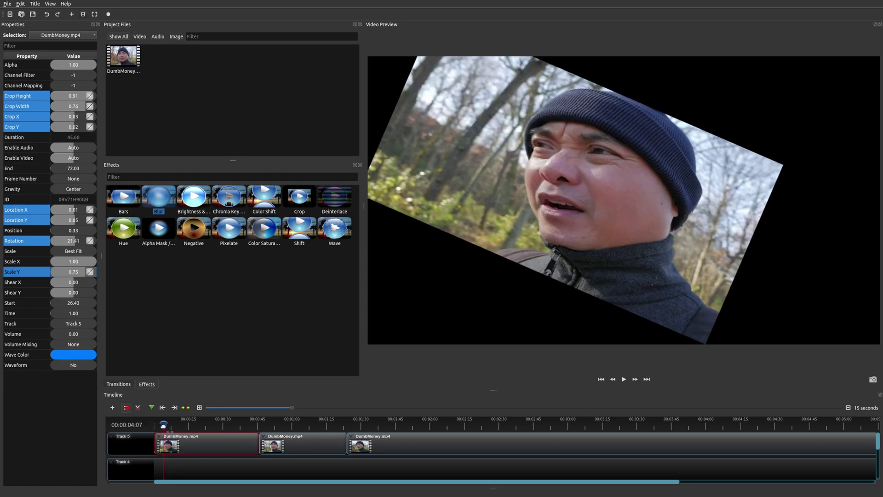
{"action": "left_click_drag", "start_coordinate": [162, 424], "coordinate": [149, 430]}
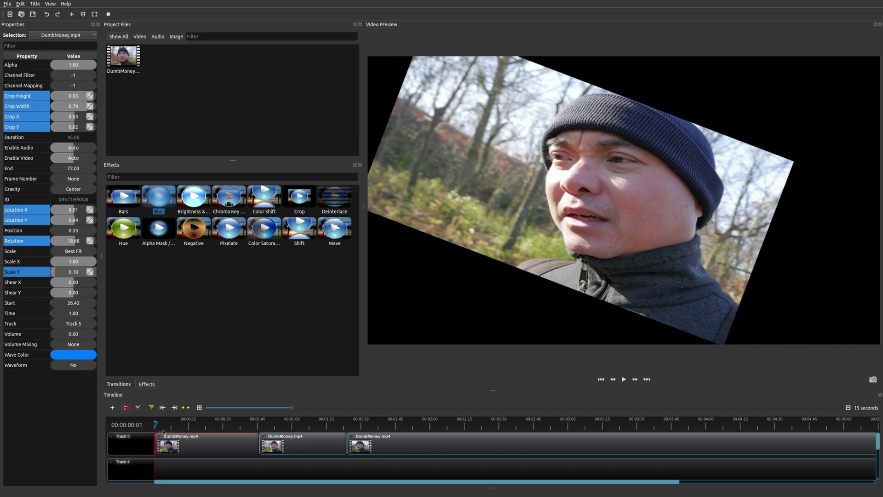
{"action": "left_click_drag", "start_coordinate": [155, 425], "coordinate": [160, 425]}
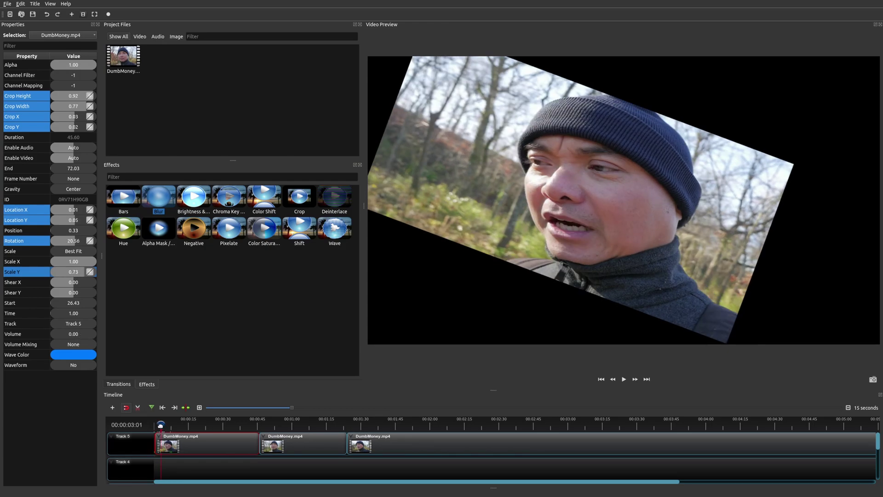
{"action": "left_click", "coordinate": [66, 333]}
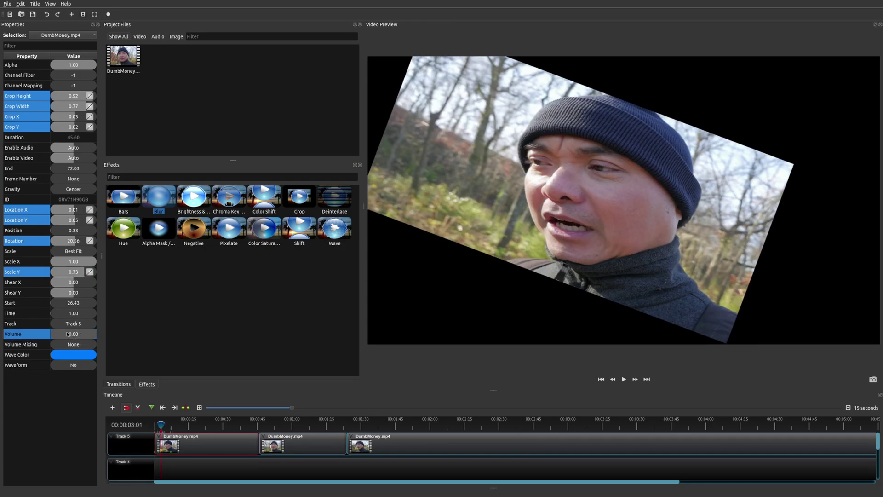
{"action": "left_click_drag", "start_coordinate": [67, 334], "coordinate": [79, 335]}
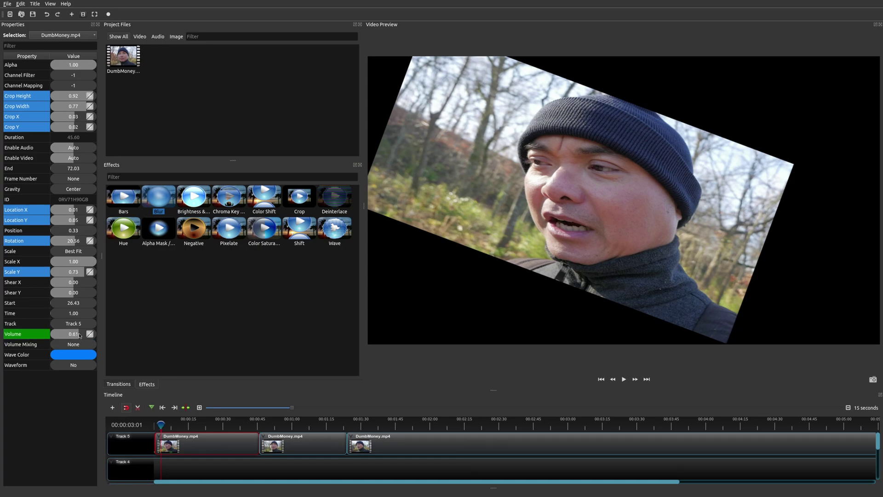
{"action": "left_click_drag", "start_coordinate": [161, 424], "coordinate": [150, 424]}
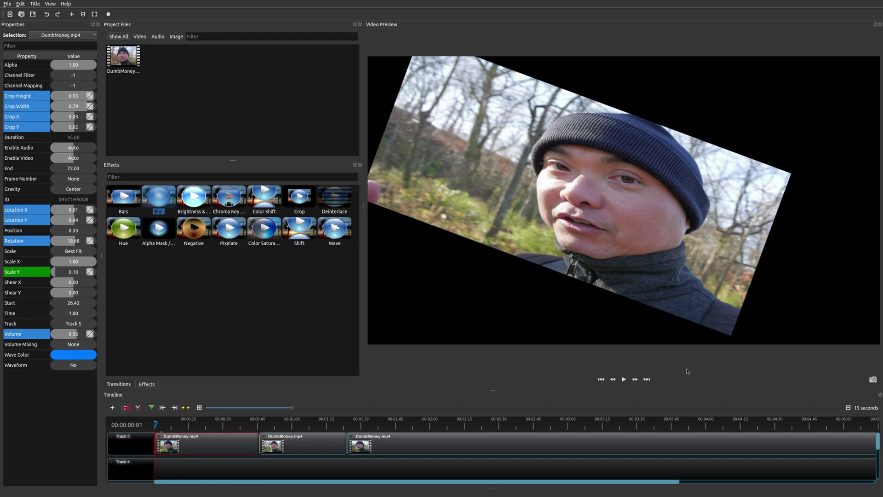
{"action": "left_click", "coordinate": [624, 379]}
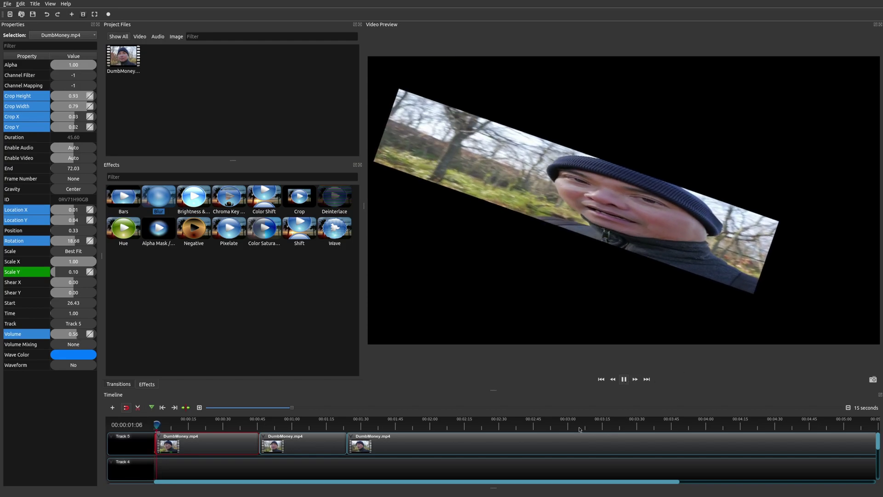
{"action": "key", "text": "space"}
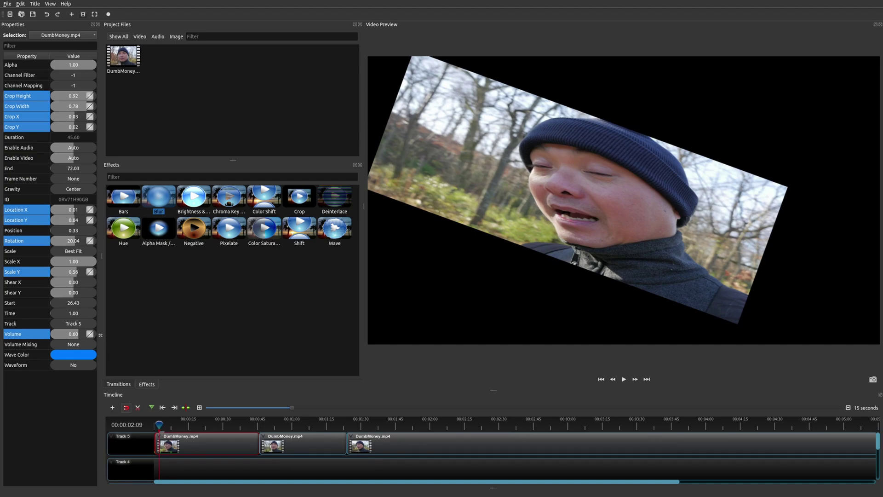
{"action": "right_click", "coordinate": [90, 334]}
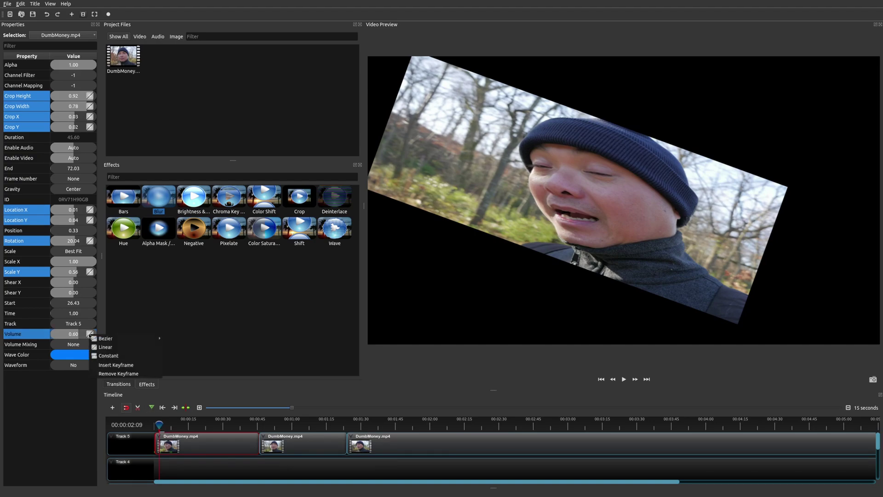
{"action": "left_click", "coordinate": [130, 373]}
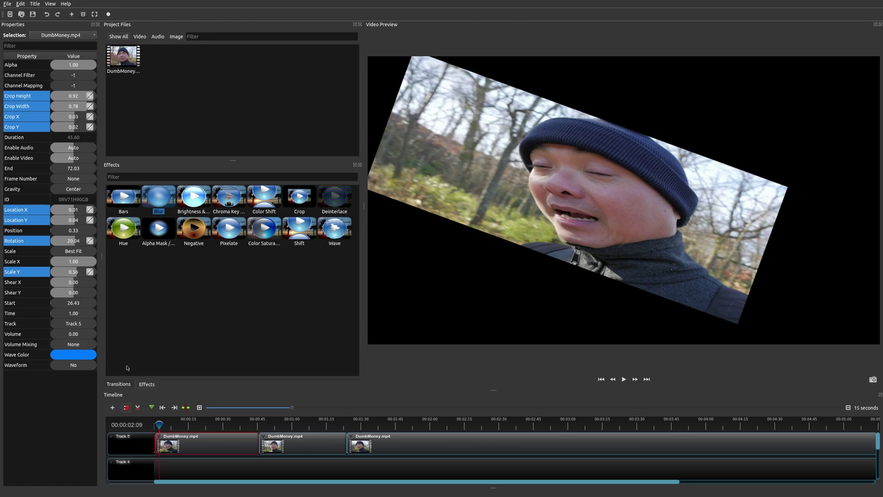
{"action": "left_click_drag", "start_coordinate": [159, 424], "coordinate": [152, 426]}
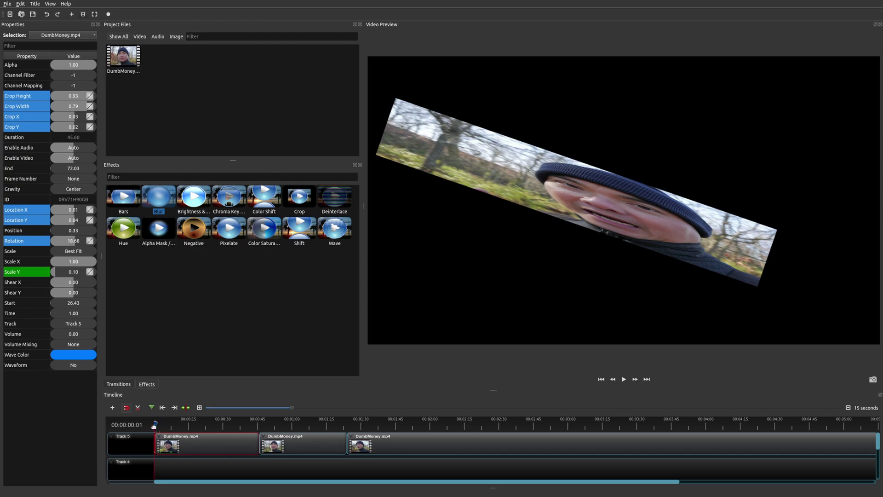
{"action": "left_click_drag", "start_coordinate": [154, 426], "coordinate": [162, 424]}
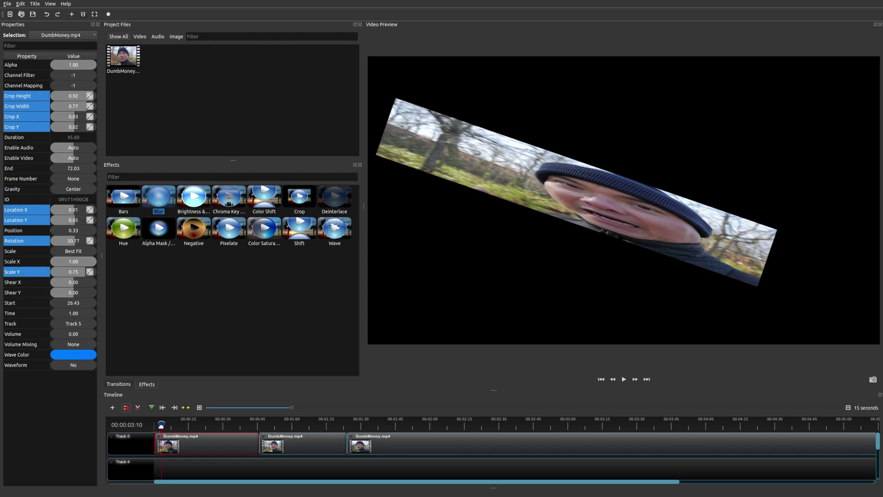
{"action": "right_click", "coordinate": [172, 447]}
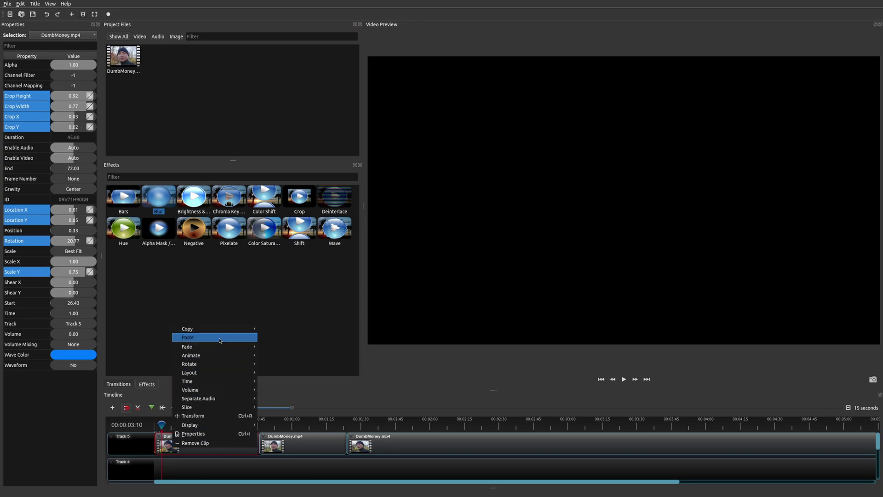
{"action": "mouse_move", "coordinate": [220, 327]}
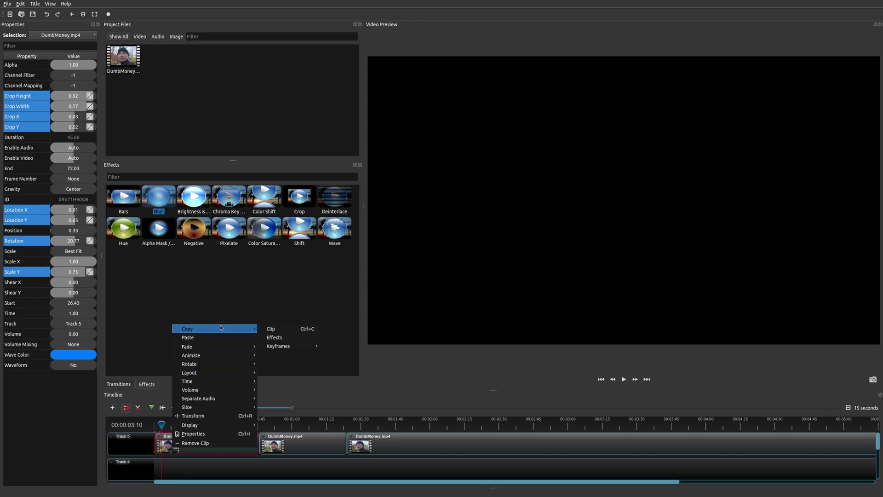
{"action": "left_click", "coordinate": [207, 457]}
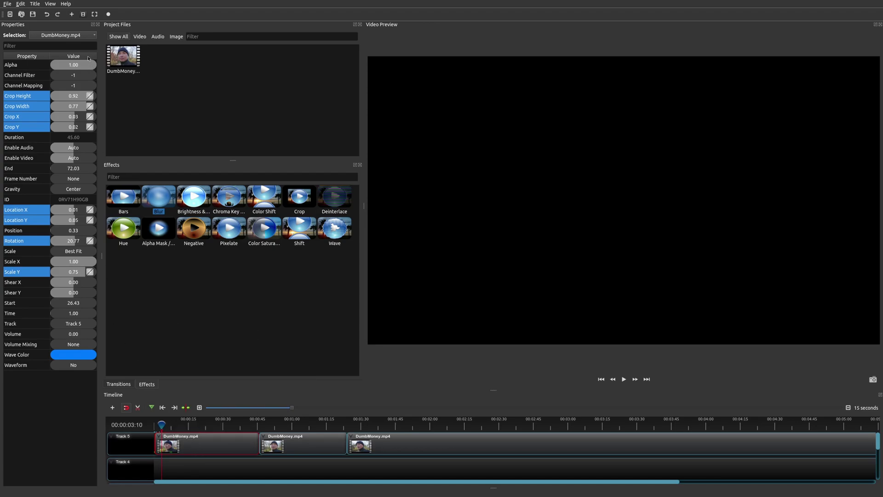
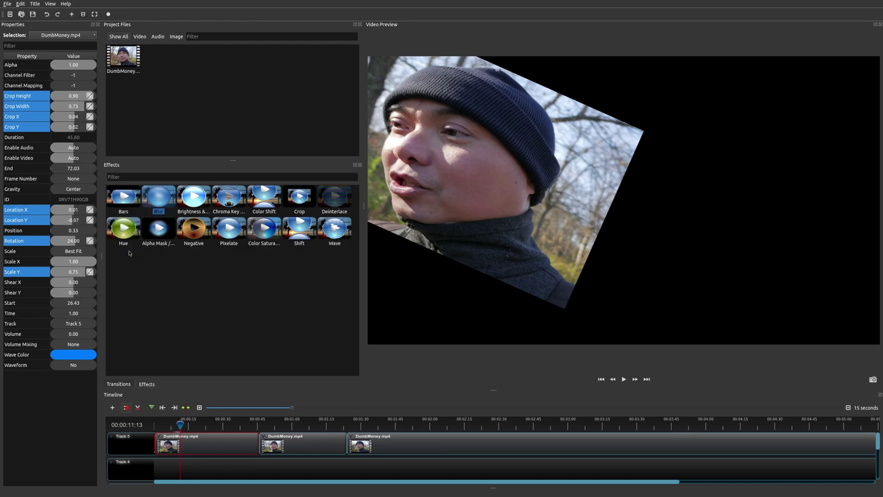
Bring Location X to about zero and remove the Location X and both Location Y keyframes
{"action": "left_click_drag", "start_coordinate": [69, 209], "coordinate": [76, 210]}
{"action": "right_click", "coordinate": [90, 210]}
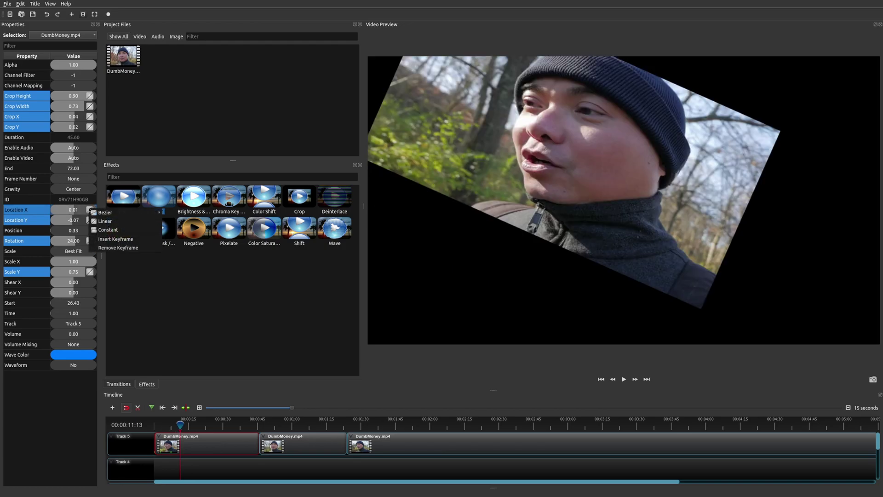
{"action": "left_click", "coordinate": [118, 247]}
{"action": "right_click", "coordinate": [90, 220]}
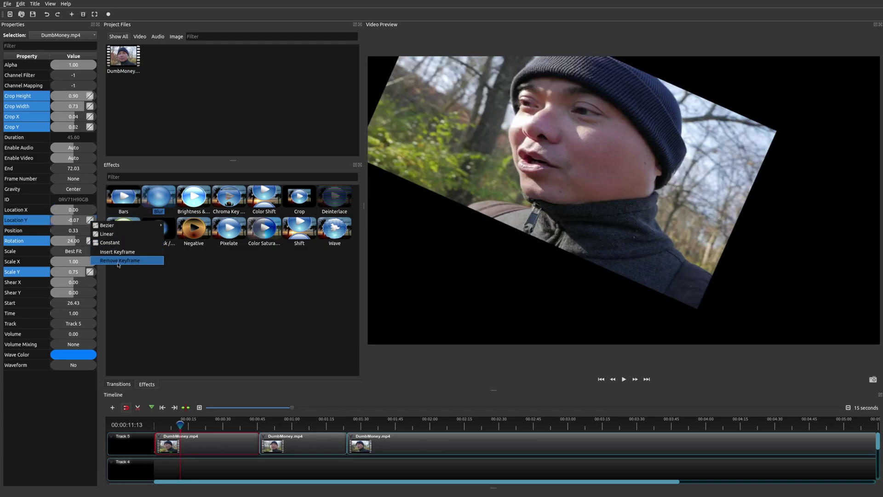
{"action": "left_click", "coordinate": [119, 259]}
{"action": "right_click", "coordinate": [92, 224]}
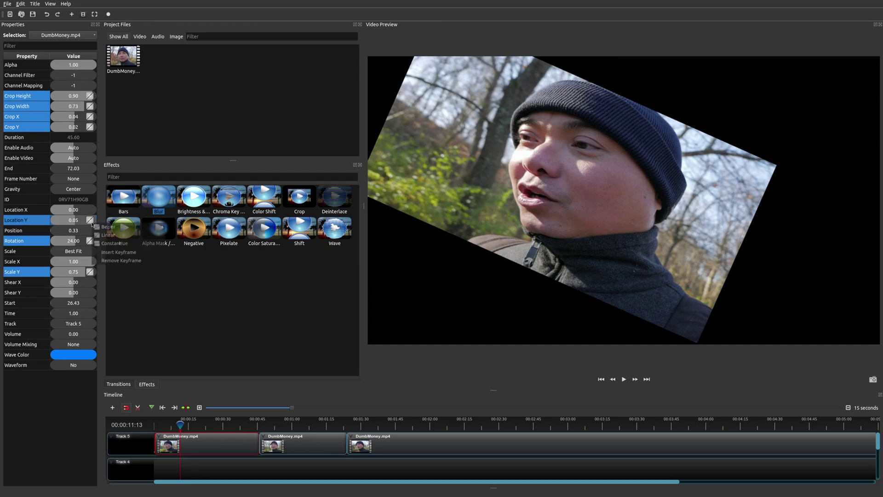
{"action": "left_click", "coordinate": [133, 264]}
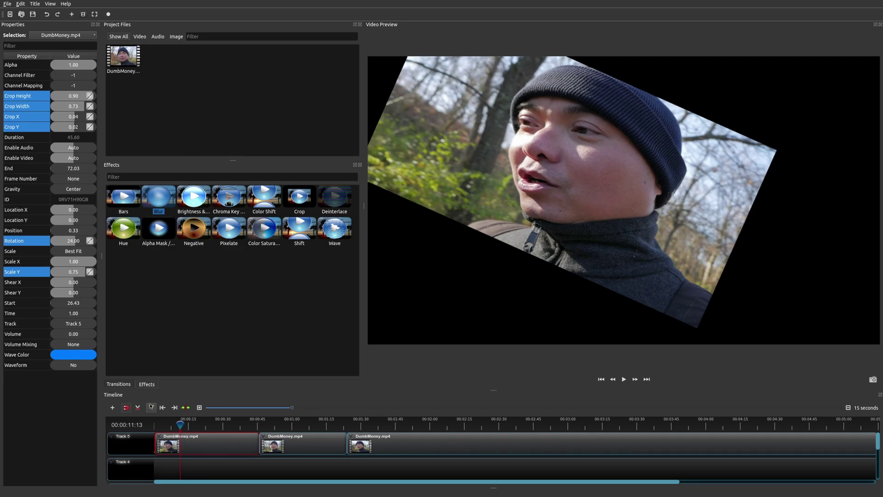
Scrub the playhead from the start through 00:00:11:13 and 00:00:14:22 to preview the animation
{"action": "left_click_drag", "start_coordinate": [179, 424], "coordinate": [180, 424]}
{"action": "left_click", "coordinate": [163, 408]}
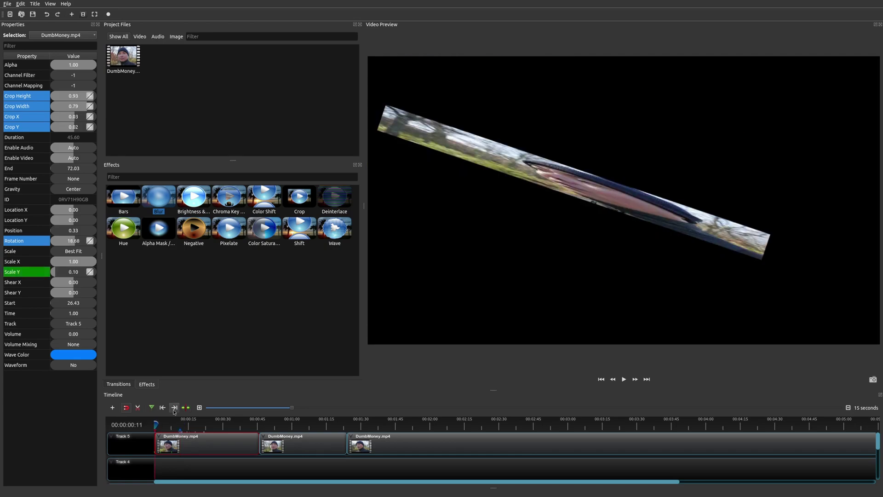
{"action": "left_click", "coordinate": [180, 424]}
{"action": "left_click_drag", "start_coordinate": [180, 424], "coordinate": [187, 424]}
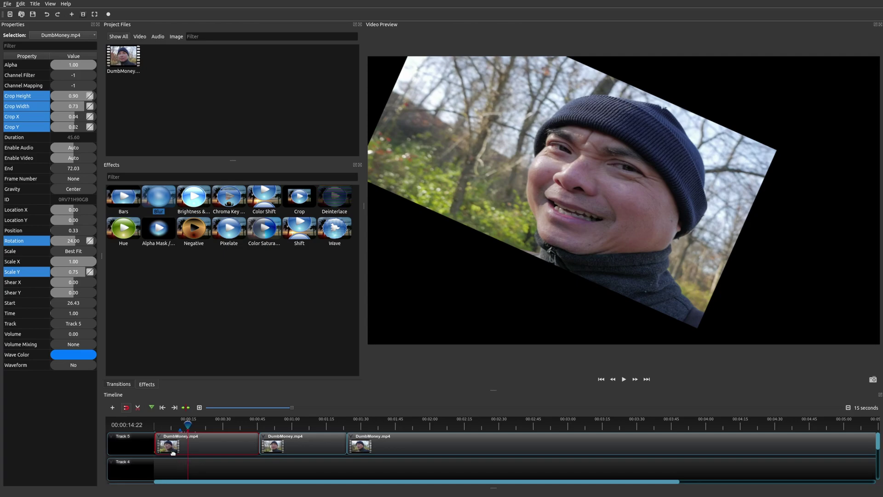
{"action": "left_click_drag", "start_coordinate": [194, 426], "coordinate": [192, 425]}
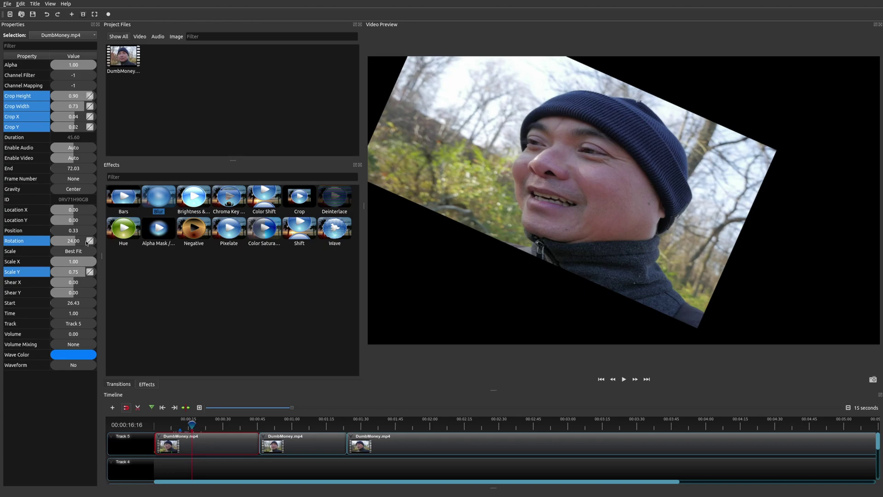
Insert a Crop Height keyframe at 00:00:16:16, then jump between the 00:00:11:13 and 00:00:16:16 keyframes
{"action": "right_click", "coordinate": [90, 97]}
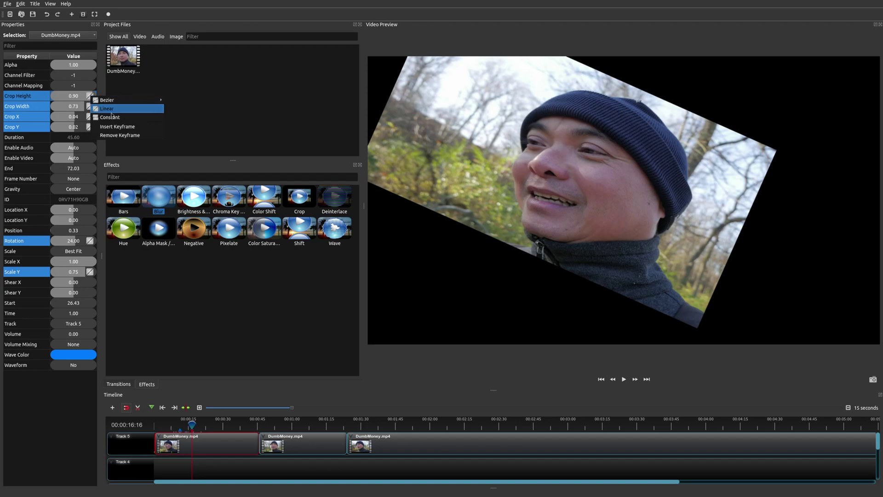
{"action": "left_click", "coordinate": [123, 130]}
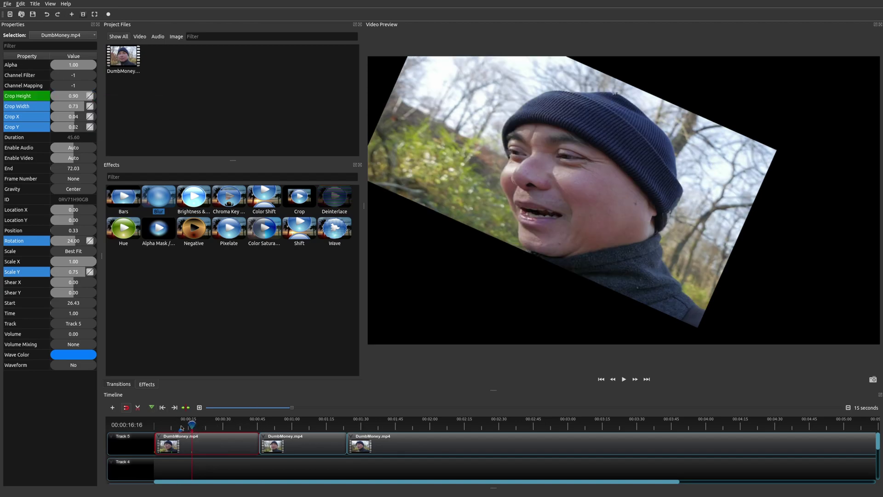
{"action": "left_click", "coordinate": [180, 424]}
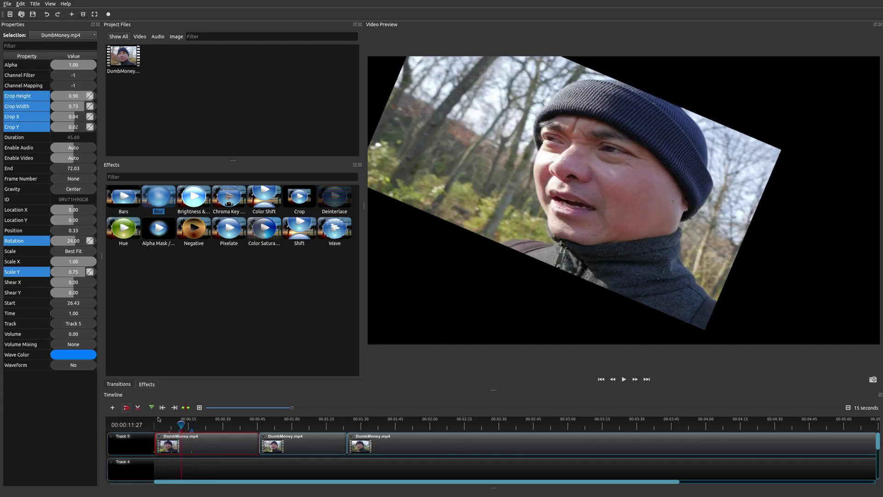
{"action": "left_click", "coordinate": [174, 407]}
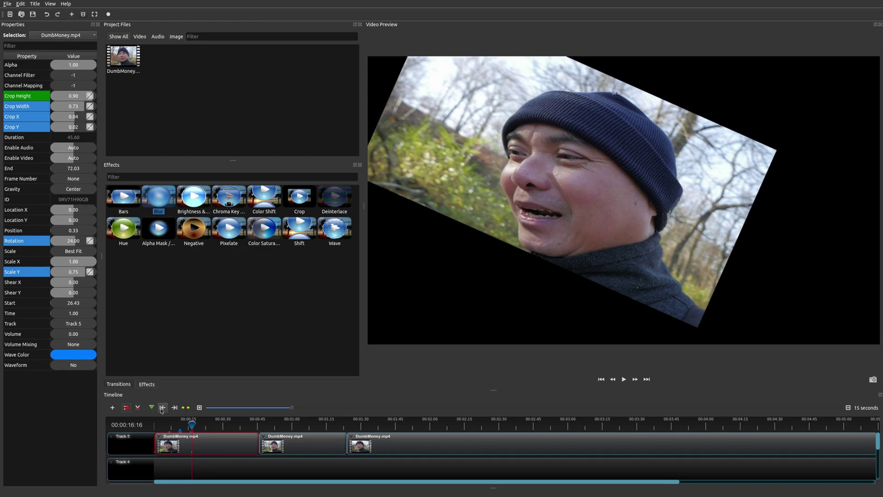
{"action": "left_click", "coordinate": [162, 408]}
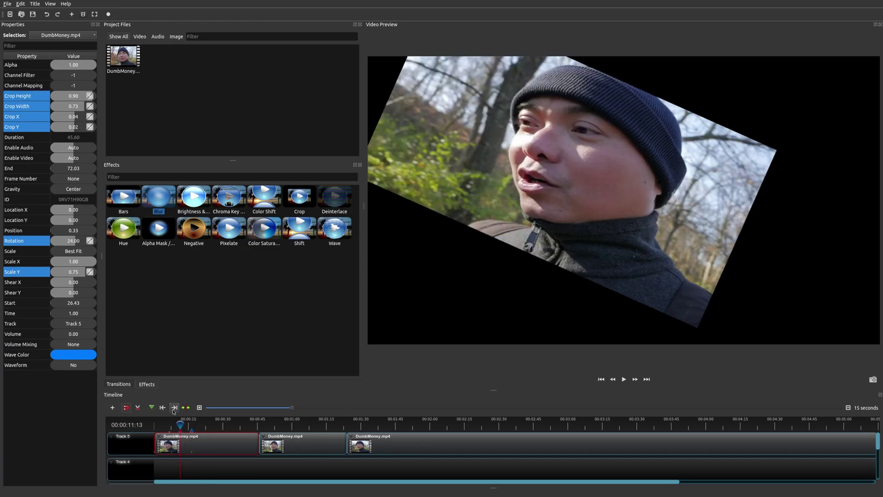
{"action": "left_click", "coordinate": [175, 407]}
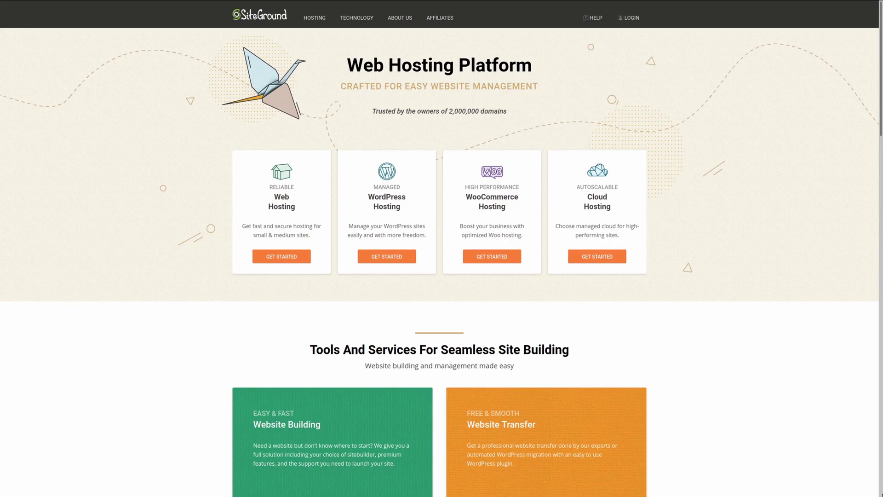
{"action": "scroll", "coordinate": [439, 248], "scroll_direction": "down", "scroll_amount": 1}
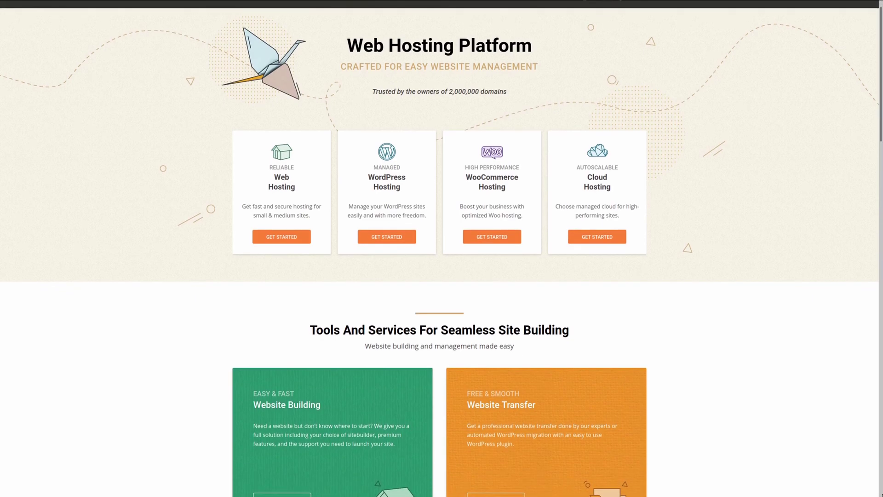
{"action": "scroll", "coordinate": [439, 249], "scroll_direction": "down", "scroll_amount": 2}
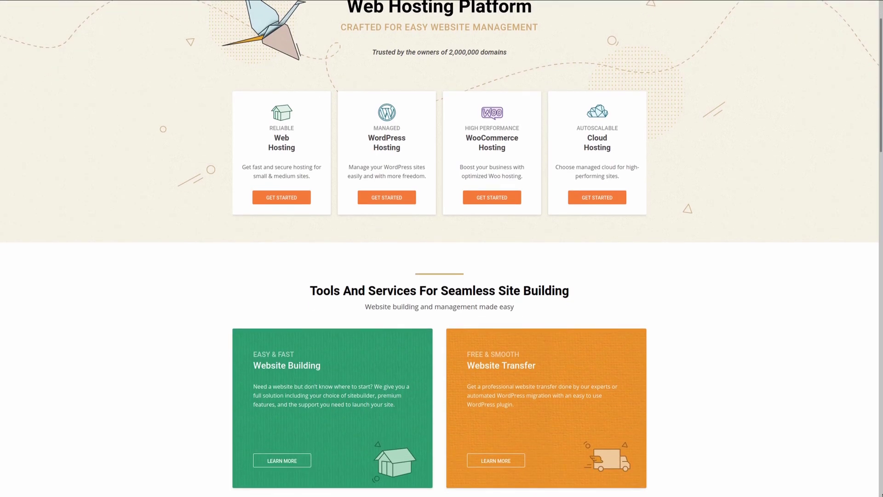
{"action": "scroll", "coordinate": [439, 248], "scroll_direction": "down", "scroll_amount": 1}
{"action": "scroll", "coordinate": [439, 248], "scroll_direction": "down", "scroll_amount": 3}
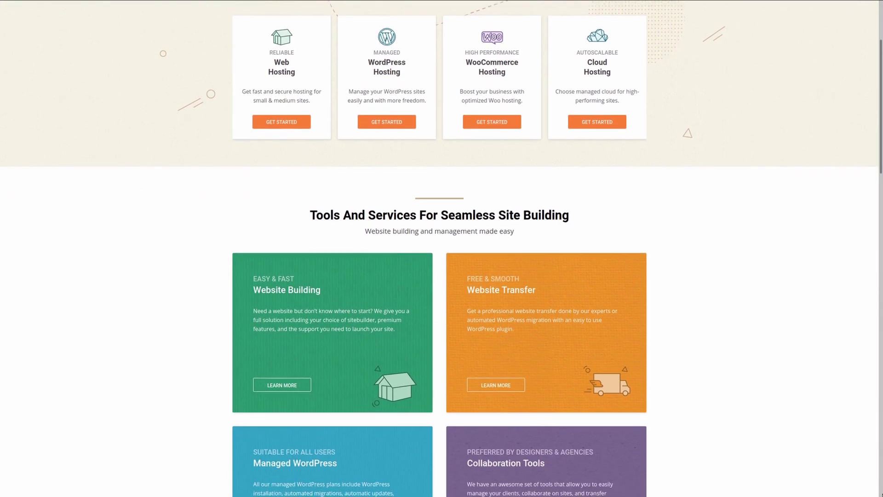
{"action": "scroll", "coordinate": [439, 248], "scroll_direction": "down", "scroll_amount": 3}
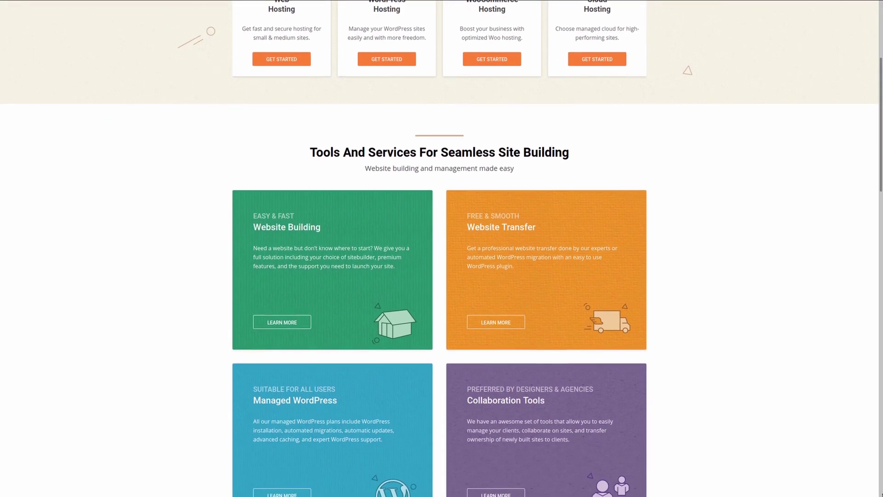
{"action": "scroll", "coordinate": [439, 248], "scroll_direction": "down", "scroll_amount": 3}
{"action": "scroll", "coordinate": [439, 249], "scroll_direction": "down", "scroll_amount": 2}
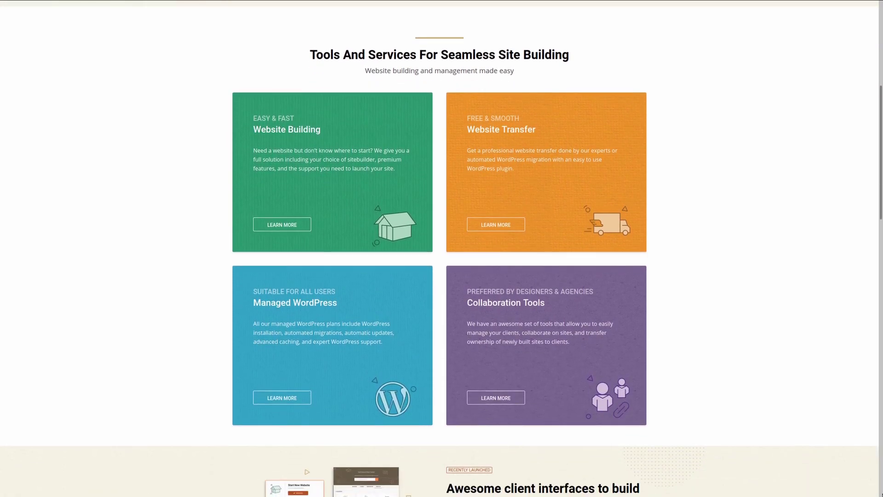
{"action": "scroll", "coordinate": [439, 248], "scroll_direction": "down", "scroll_amount": 2}
{"action": "scroll", "coordinate": [440, 248], "scroll_direction": "down", "scroll_amount": 2}
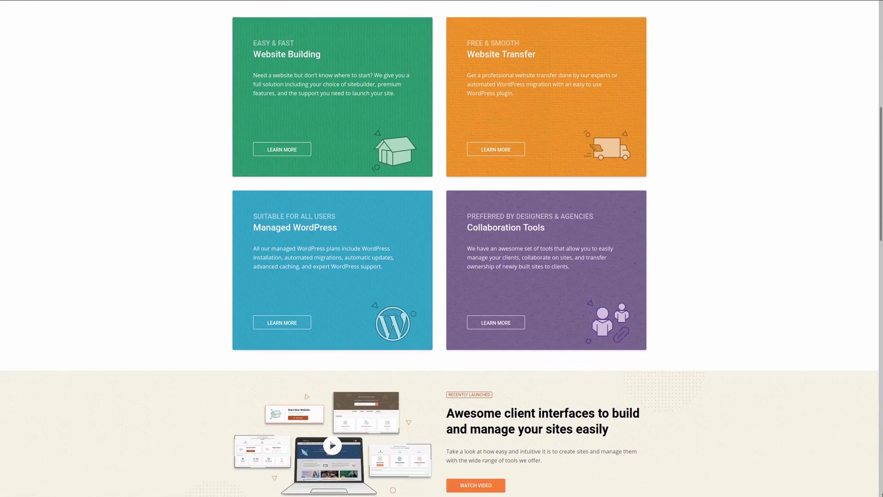
{"action": "scroll", "coordinate": [439, 248], "scroll_direction": "down", "scroll_amount": 2}
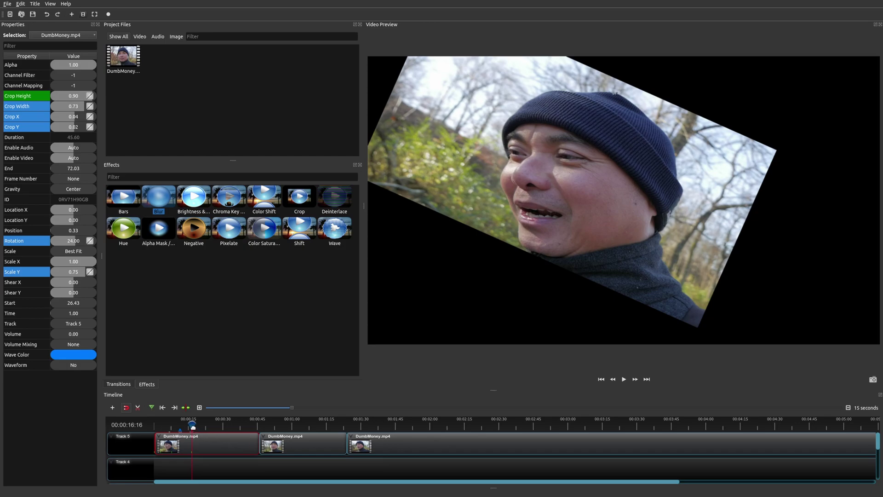
At about 00:00:25, keyframe the first clip's Scale X down to 0.79
{"action": "left_click_drag", "start_coordinate": [191, 425], "coordinate": [221, 431]}
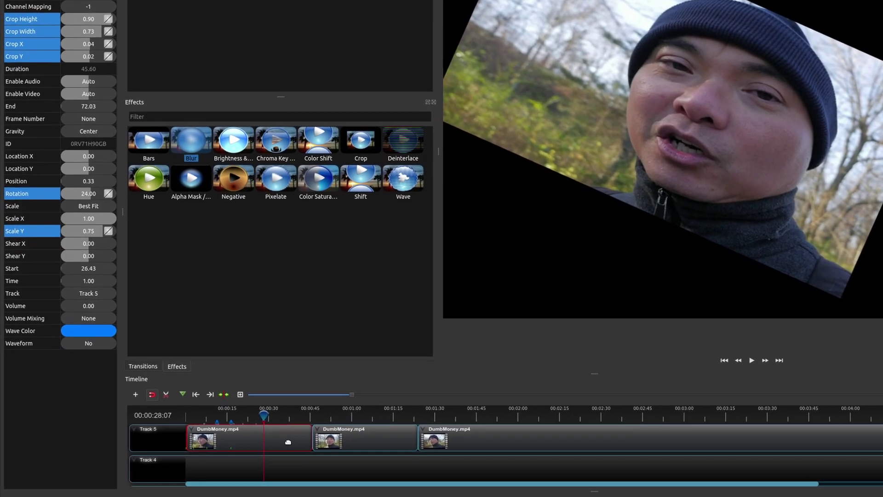
{"action": "right_click", "coordinate": [240, 445]}
{"action": "left_click", "coordinate": [316, 441]}
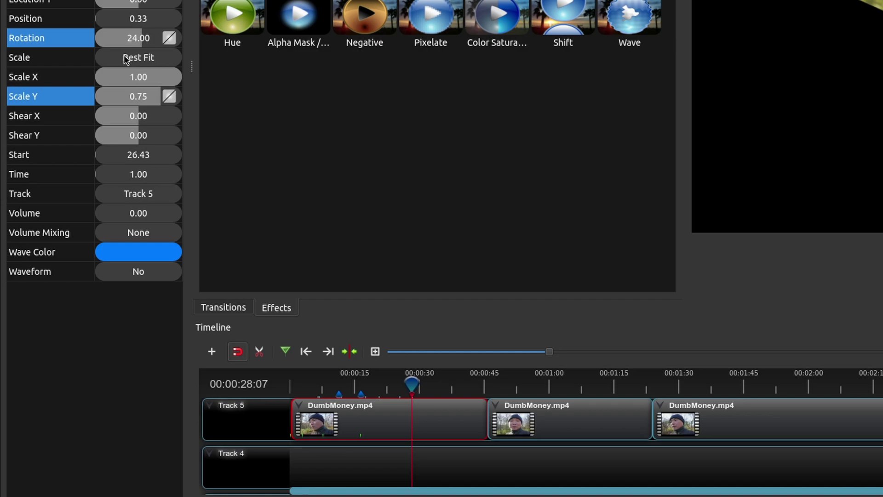
{"action": "left_click_drag", "start_coordinate": [178, 83], "coordinate": [165, 82]}
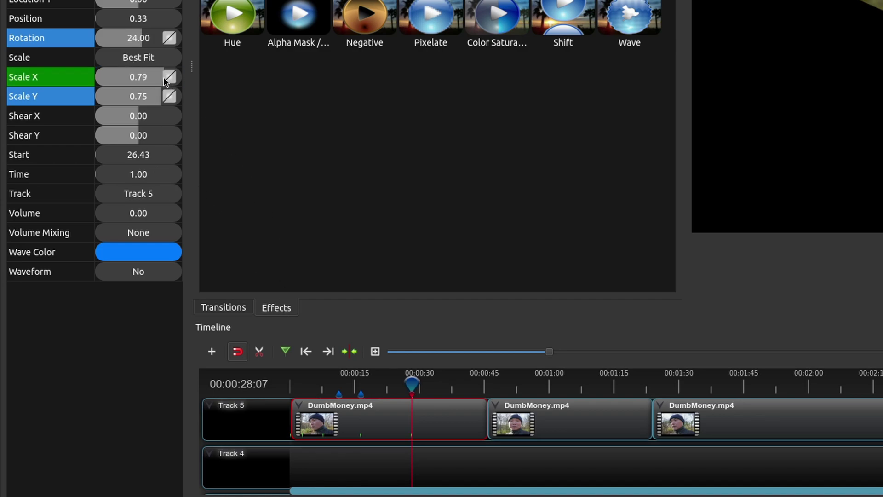
Copy all keyframes of the first clip and select the second DumbMoney.mp4 clip
{"action": "right_click", "coordinate": [414, 421]}
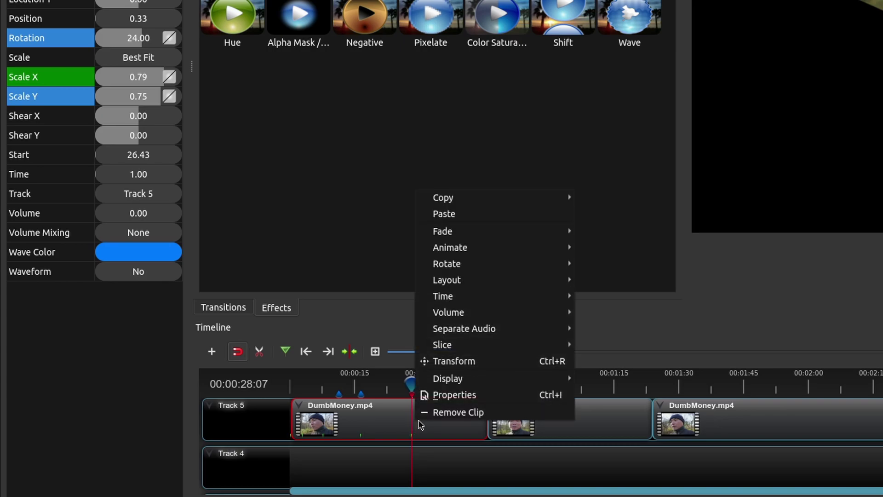
{"action": "mouse_move", "coordinate": [517, 197]}
{"action": "mouse_move", "coordinate": [653, 235]}
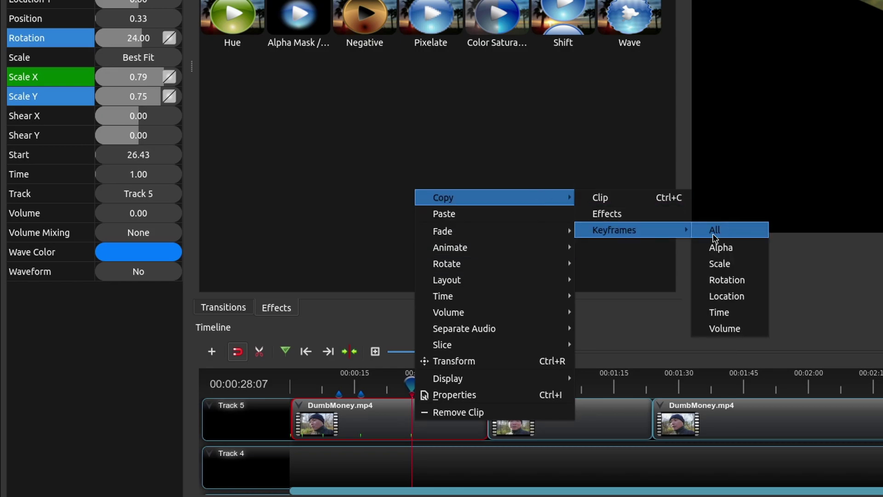
{"action": "left_click", "coordinate": [714, 230]}
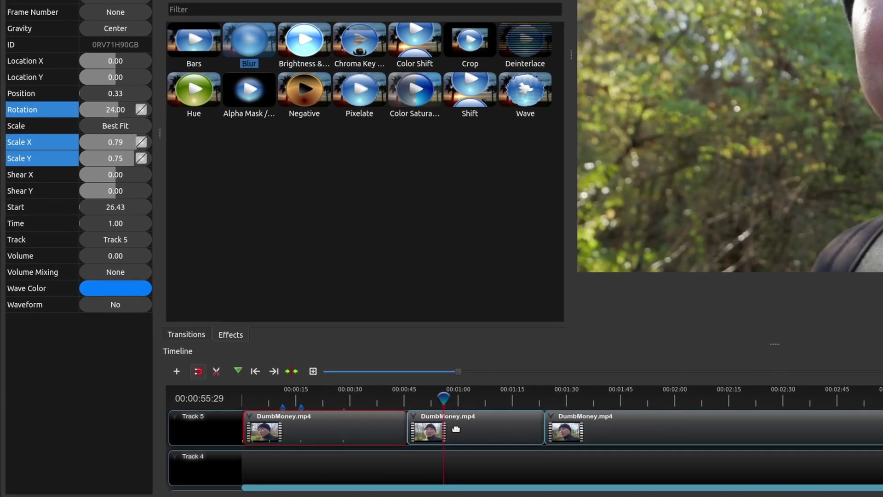
{"action": "left_click", "coordinate": [456, 428]}
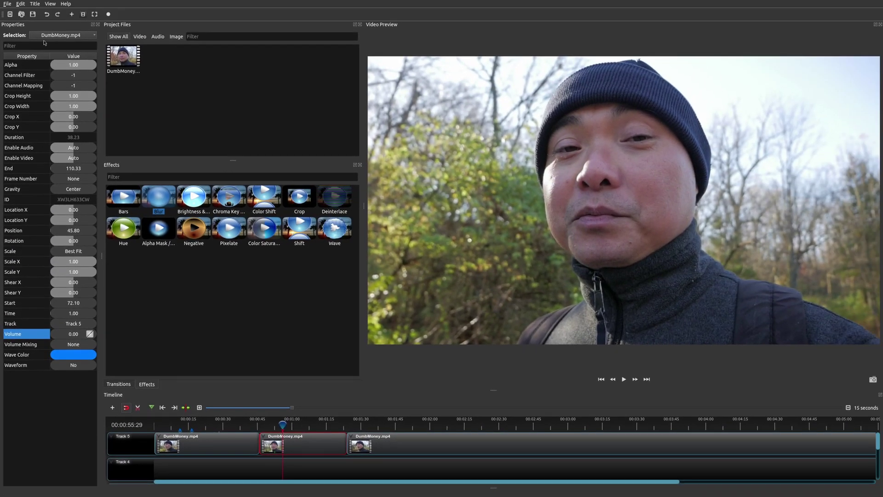
Paste the copied keyframes onto the second DumbMoney.mp4 clip and rewind the preview to about 0:55
{"action": "right_click", "coordinate": [295, 446]}
{"action": "left_click", "coordinate": [330, 339]}
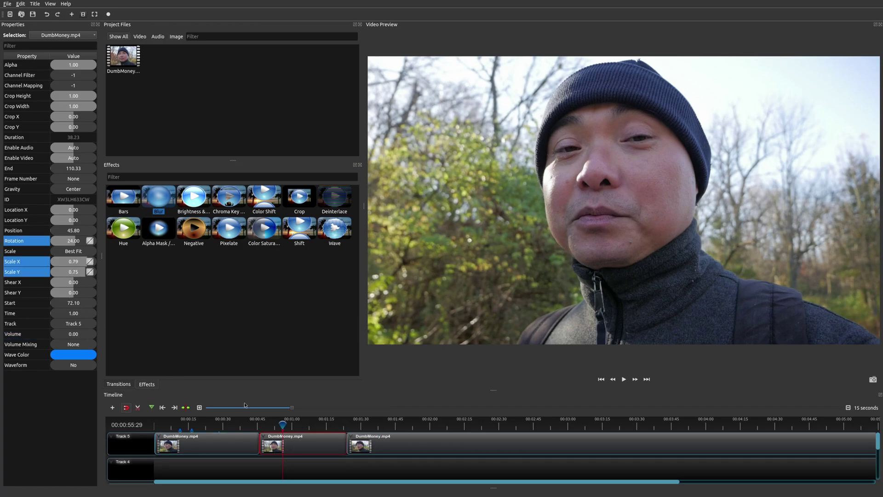
{"action": "left_click_drag", "start_coordinate": [282, 424], "coordinate": [276, 424]}
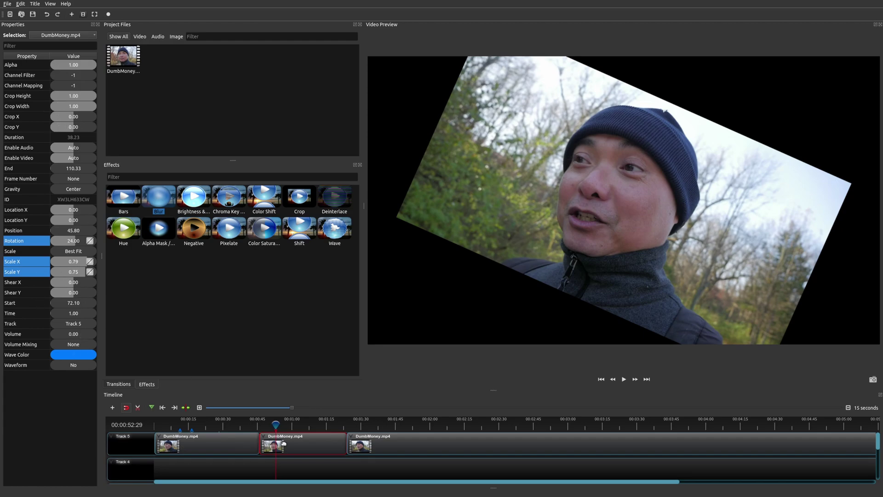
{"action": "key", "text": "space"}
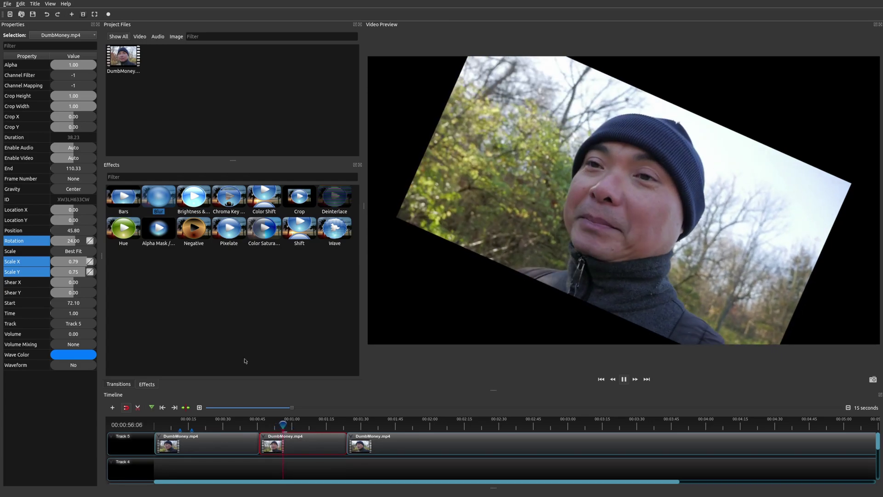
{"action": "key", "text": "space"}
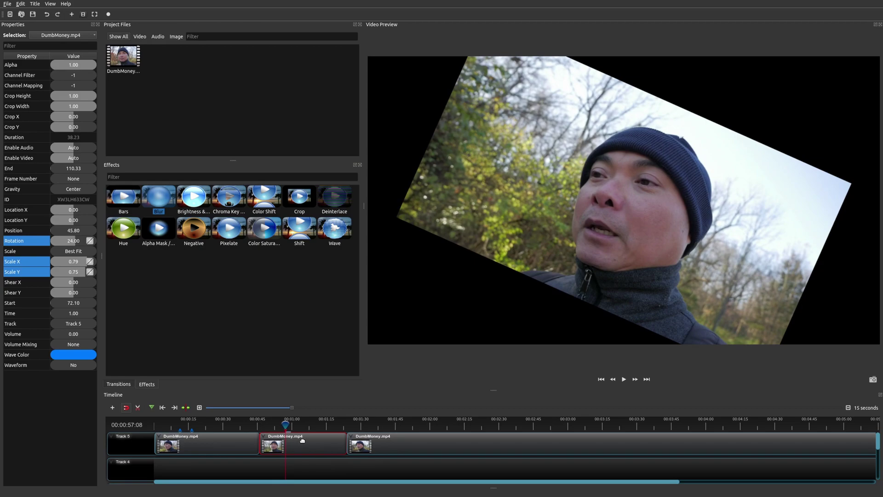
{"action": "left_click", "coordinate": [232, 425]}
{"action": "left_click", "coordinate": [237, 443]}
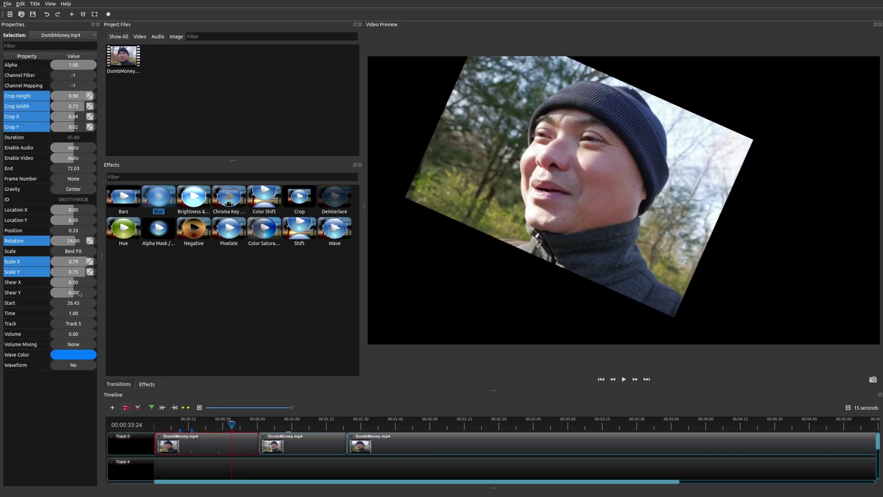
{"action": "left_click", "coordinate": [220, 427]}
{"action": "left_click_drag", "start_coordinate": [220, 426], "coordinate": [219, 428]}
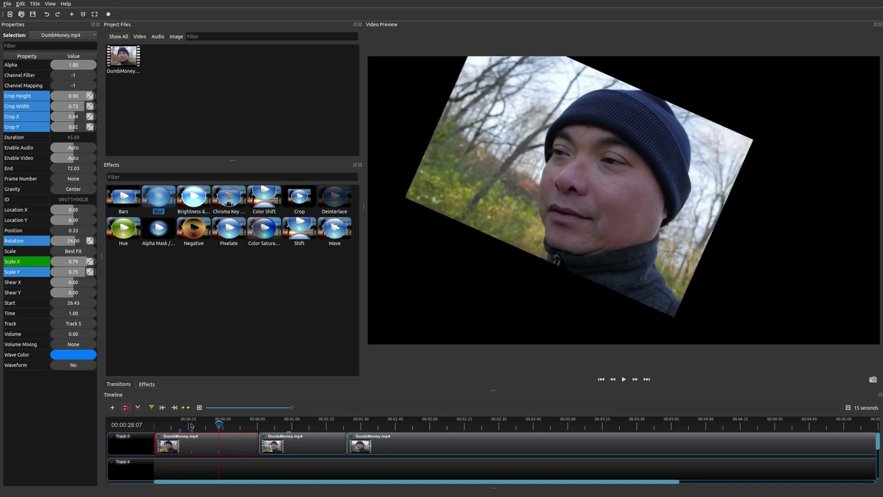
{"action": "left_click", "coordinate": [192, 426]}
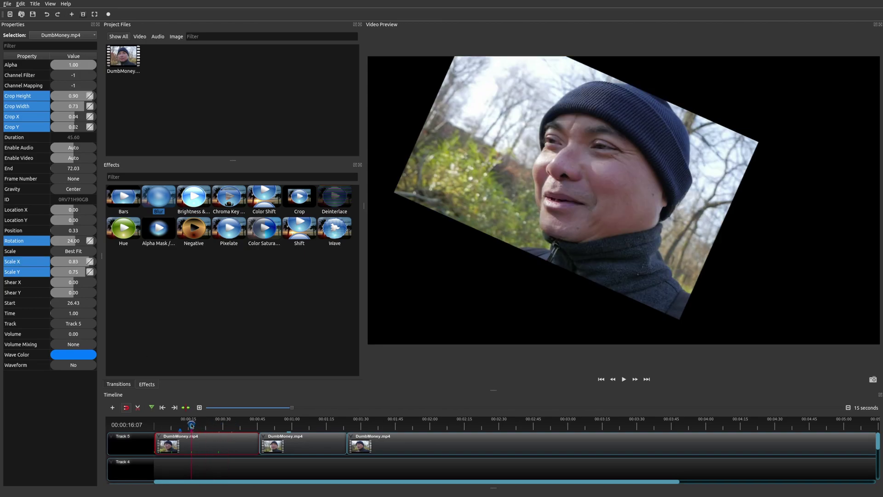
{"action": "left_click", "coordinate": [219, 426]}
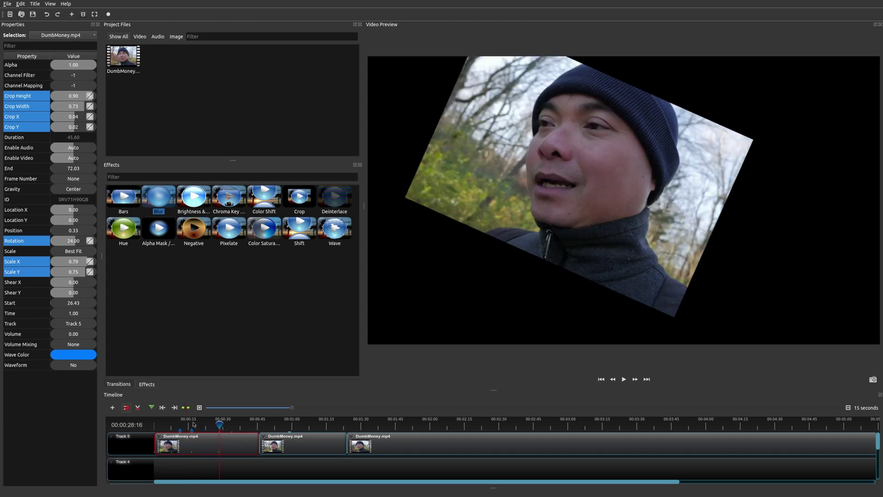
{"action": "left_click", "coordinate": [191, 427]}
{"action": "left_click", "coordinate": [238, 426]}
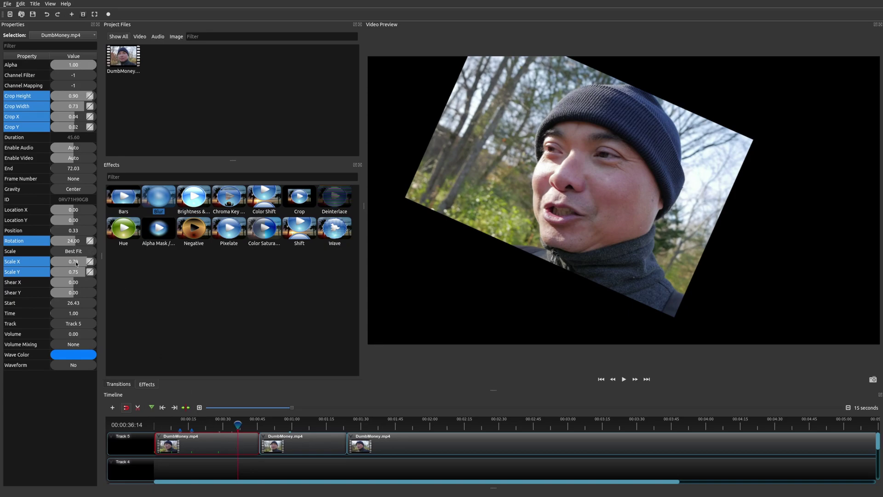
{"action": "left_click", "coordinate": [279, 426]}
{"action": "left_click", "coordinate": [289, 443]}
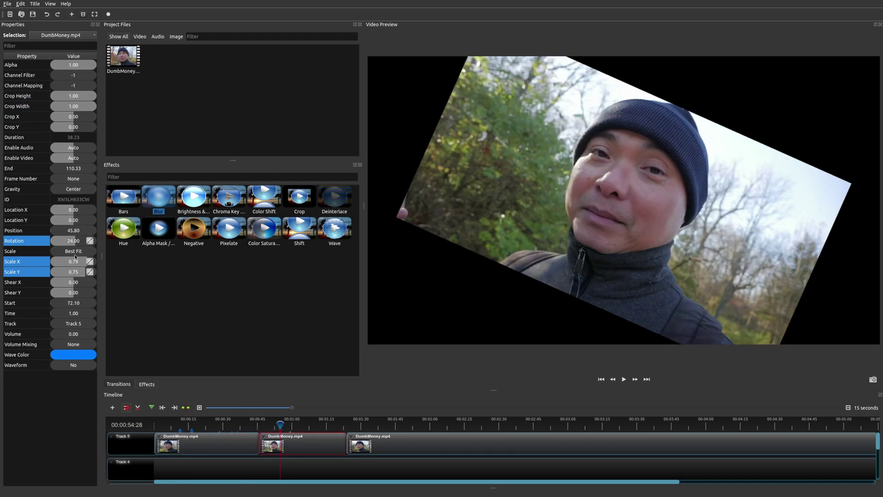
{"action": "left_click", "coordinate": [215, 425]}
{"action": "left_click", "coordinate": [219, 442]}
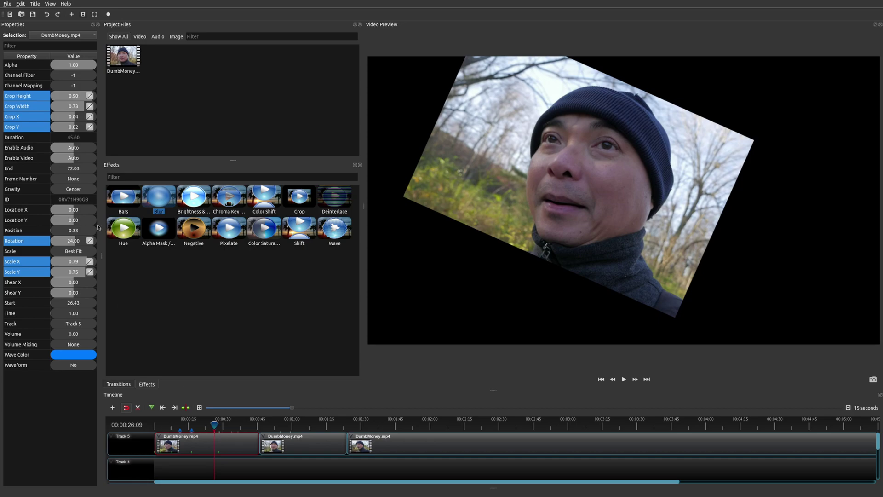
Set a 0.60 alpha keyframe on the first clip and check the opacity at 0:24
{"action": "left_click", "coordinate": [79, 65]}
{"action": "left_click_drag", "start_coordinate": [81, 67], "coordinate": [88, 72]}
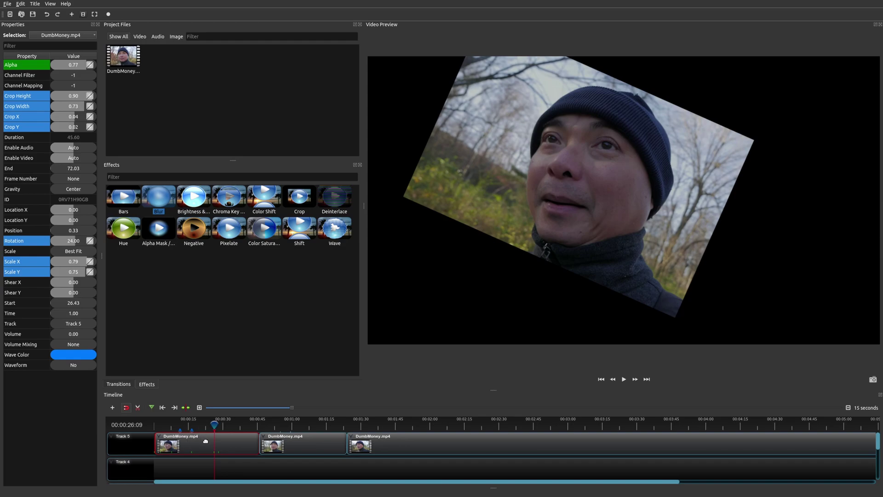
{"action": "left_click_drag", "start_coordinate": [215, 426], "coordinate": [210, 426]}
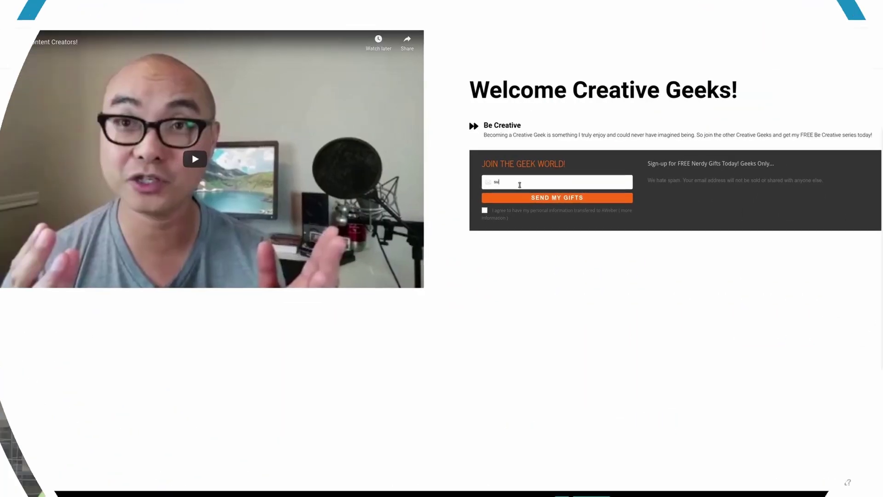
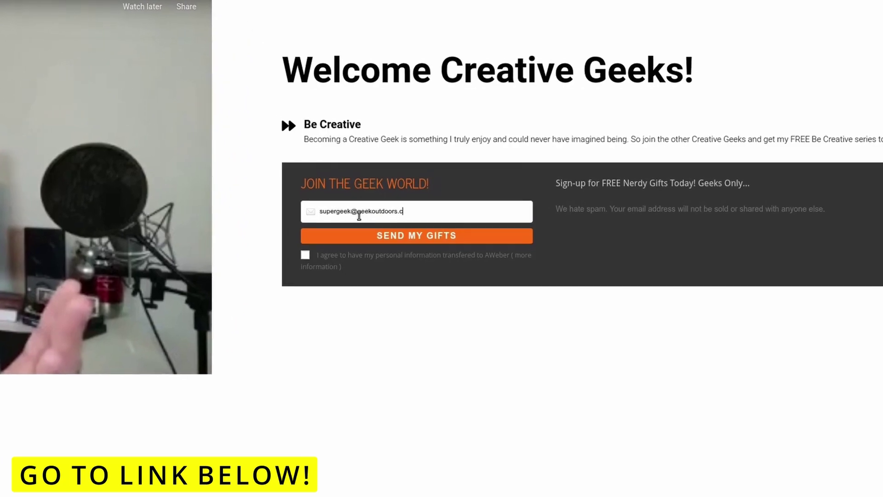